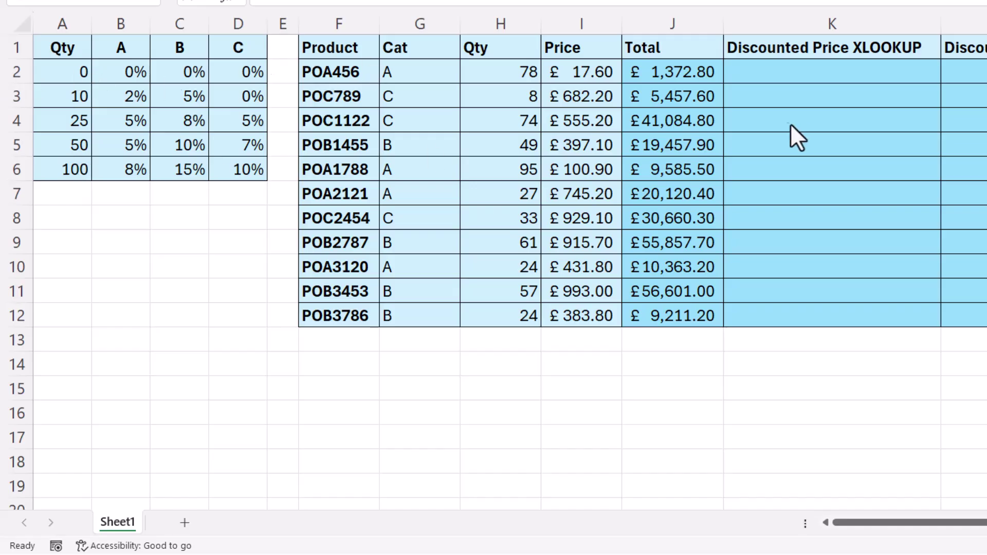
Enter =XLOOKUP(G2,$B$1:$D$1,$B$2:$D$6) in K2, spilling category A's rates 0%–8% into K2:K6.
{"action": "left_click", "coordinate": [769, 71]}
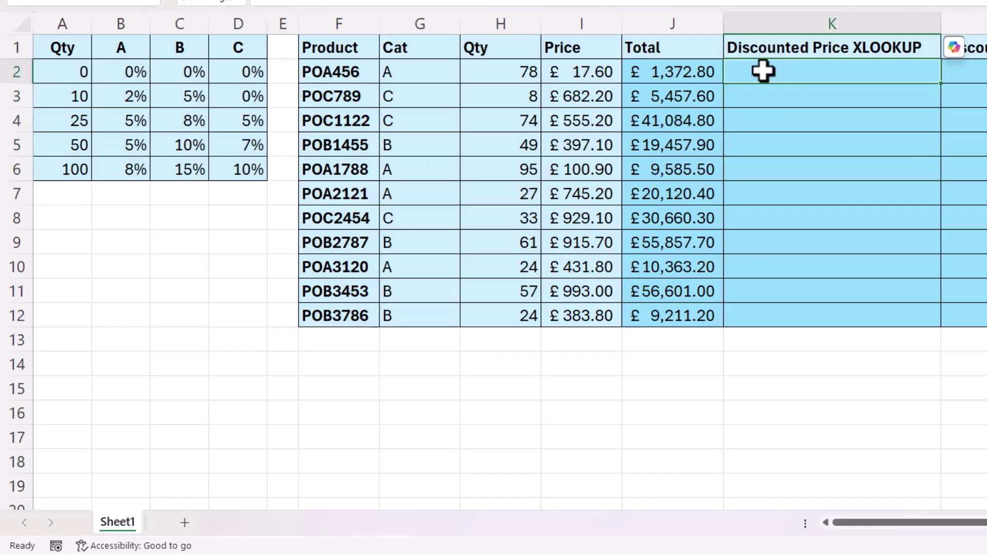
{"action": "type", "text": "=xl"}
{"action": "key", "text": "Tab"}
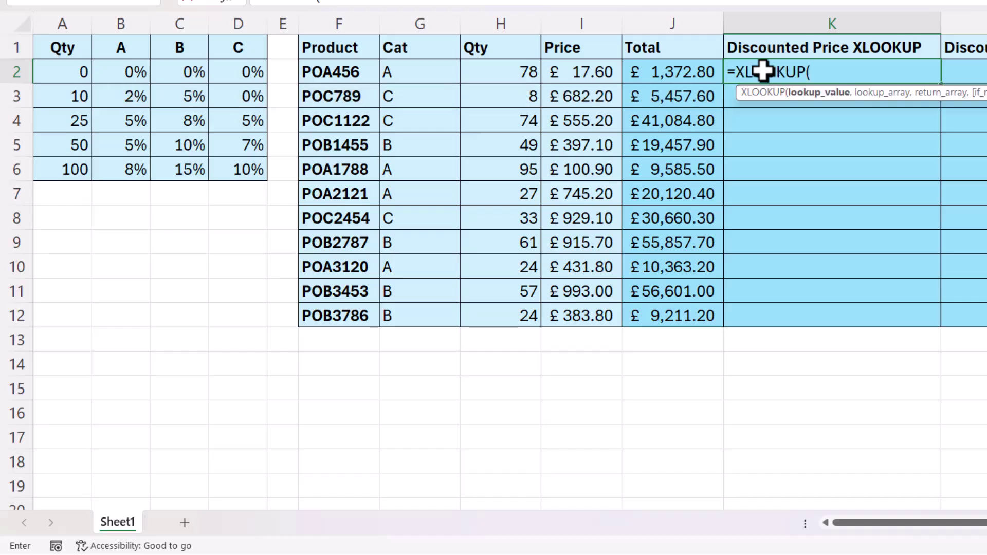
{"action": "left_click", "coordinate": [405, 72]}
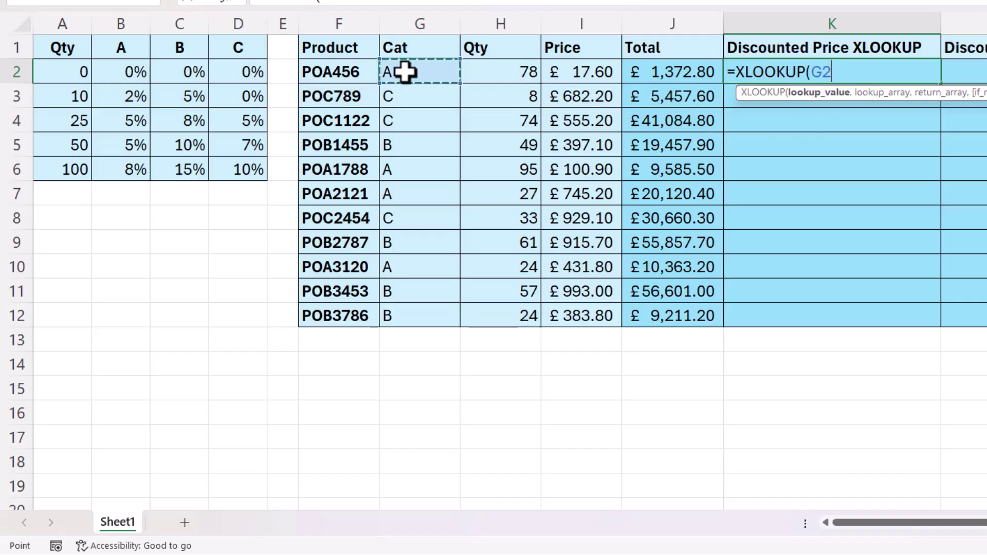
{"action": "type", "text": ","}
{"action": "left_click_drag", "start_coordinate": [110, 49], "coordinate": [238, 48]}
{"action": "key", "text": "F4"}
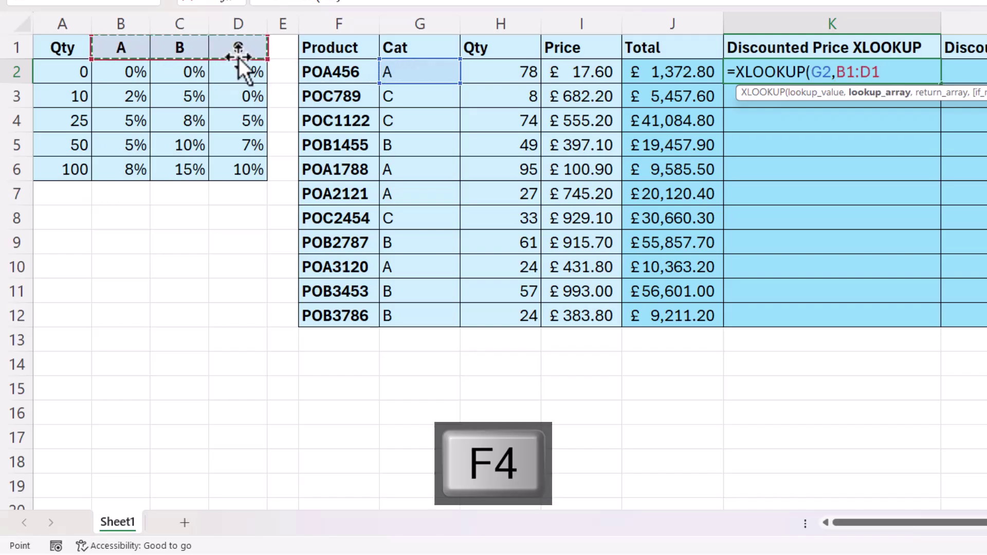
{"action": "type", "text": ","}
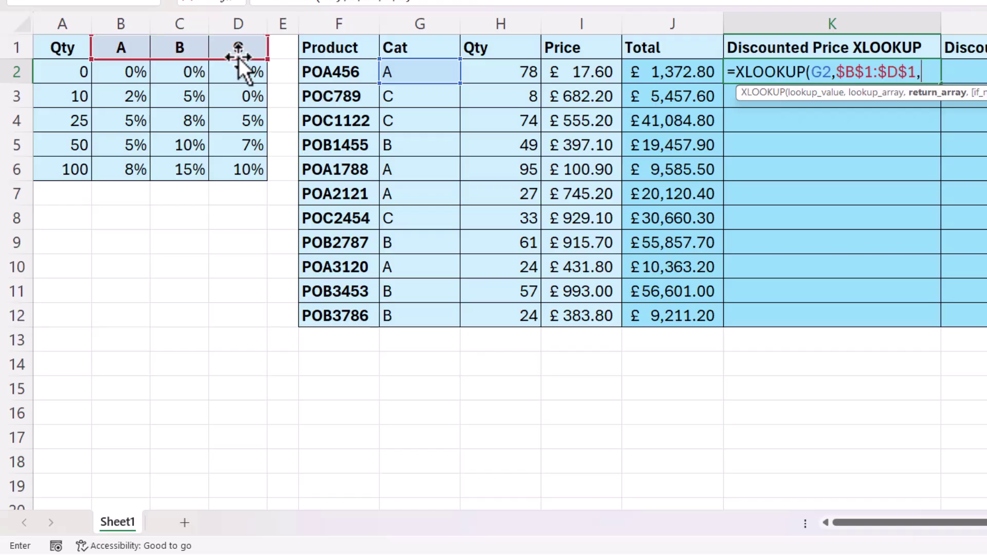
{"action": "left_click_drag", "start_coordinate": [110, 73], "coordinate": [242, 165]}
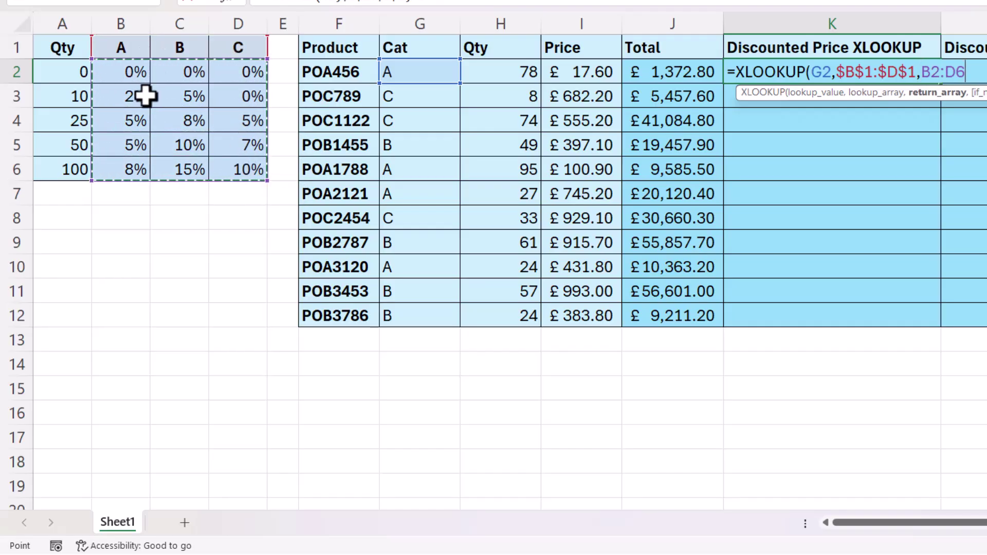
{"action": "key", "text": "F4"}
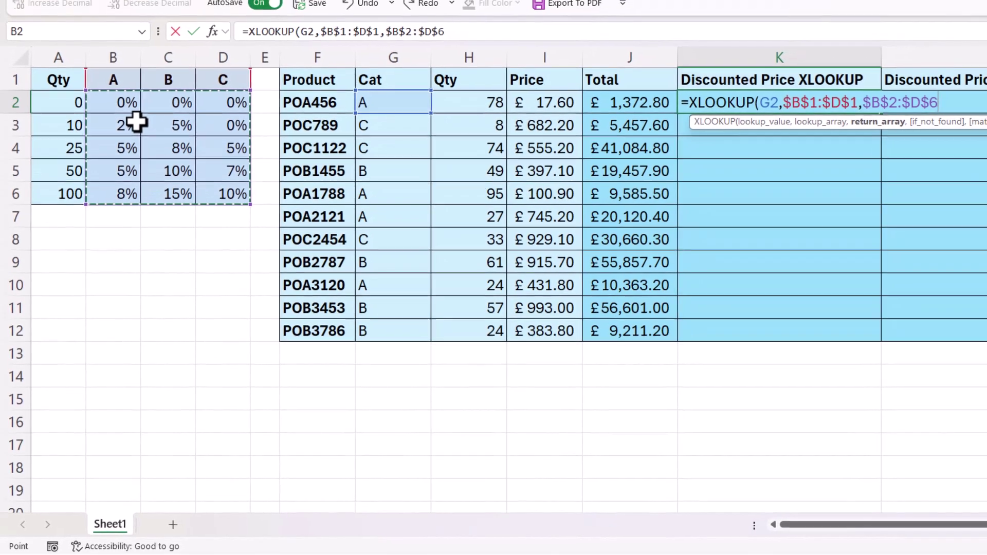
{"action": "type", "text": ")"}
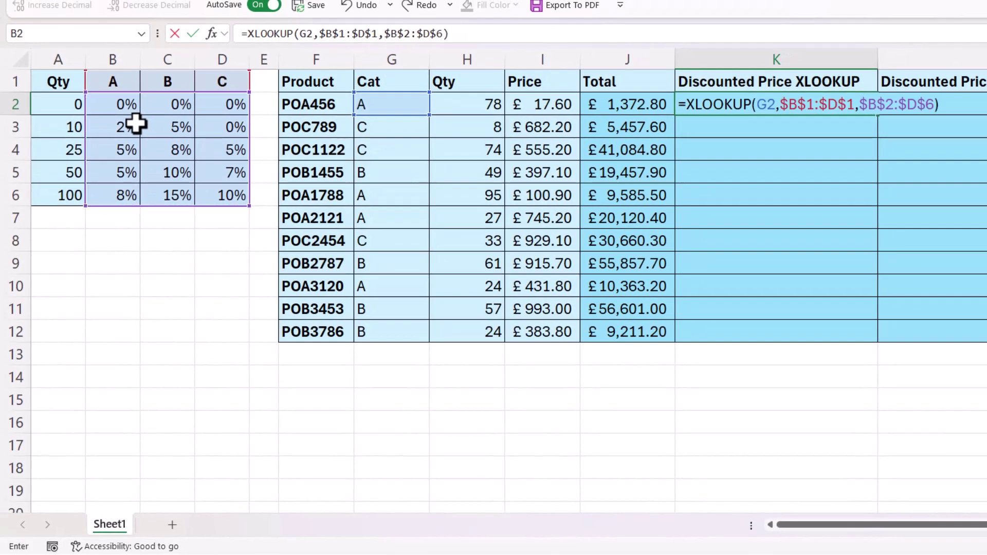
{"action": "key", "text": "Return"}
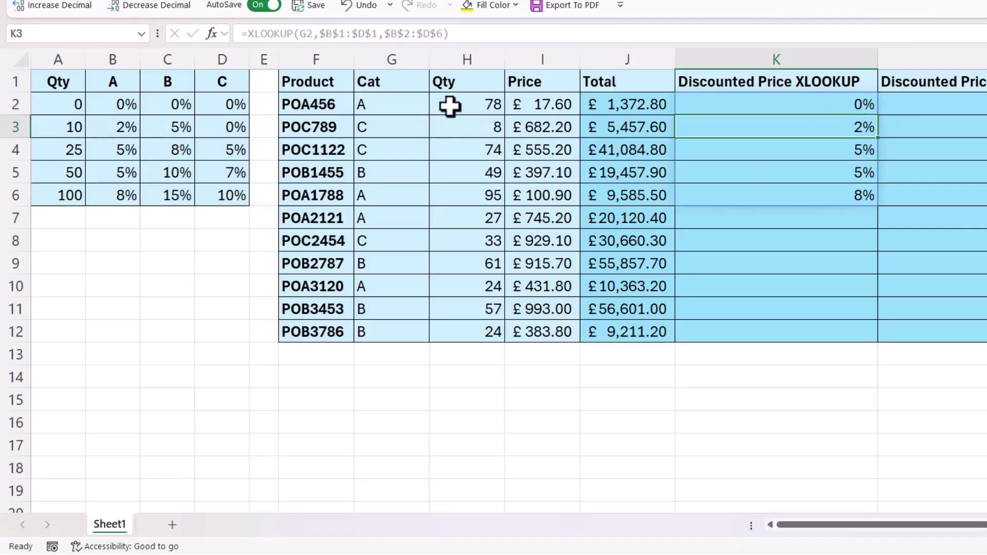
Wrap K2's lookup in an outer XLOOKUP matching H2 against $A$2:$A$6.
{"action": "double_click", "coordinate": [767, 104]}
{"action": "left_click", "coordinate": [685, 104]}
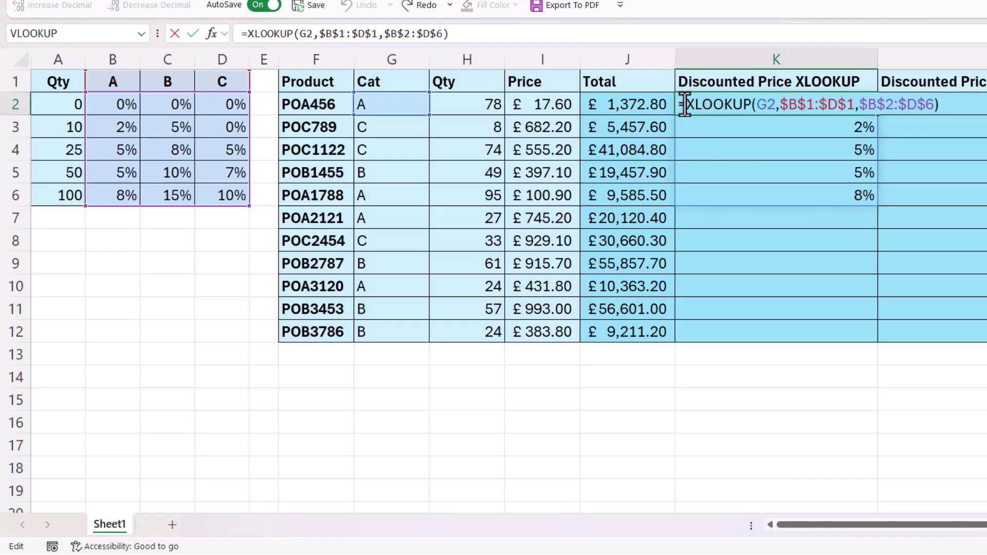
{"action": "type", "text": "XLOOKUP("}
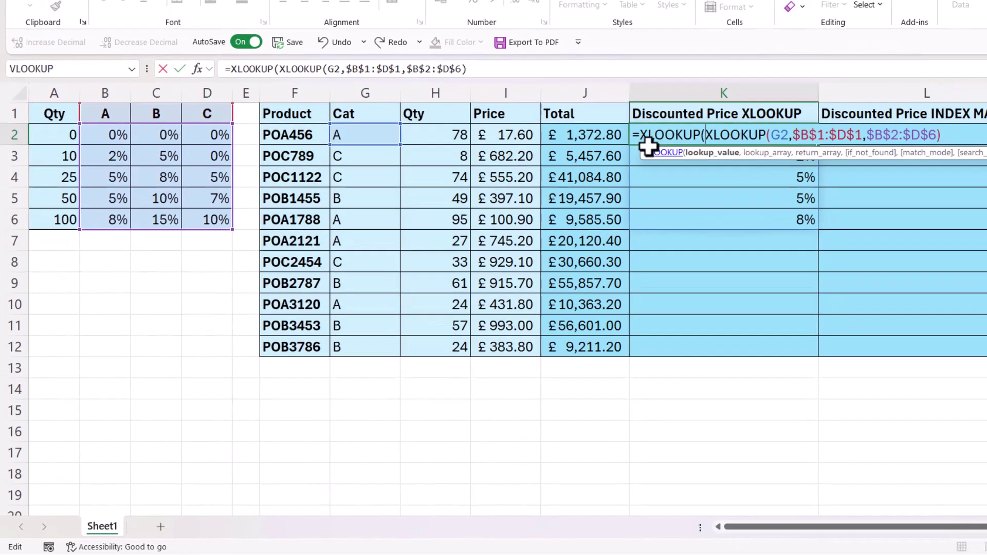
{"action": "left_click", "coordinate": [438, 135]}
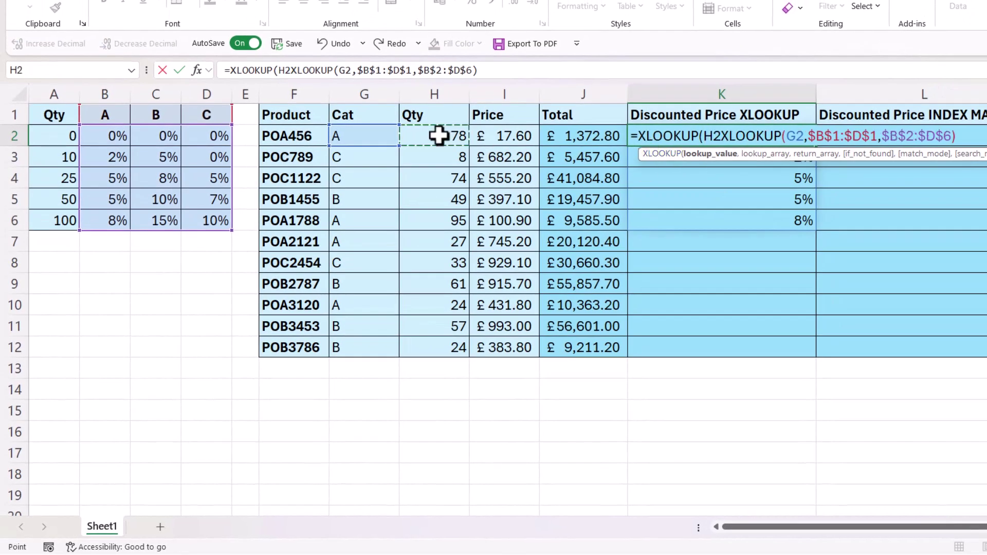
{"action": "type", "text": ","}
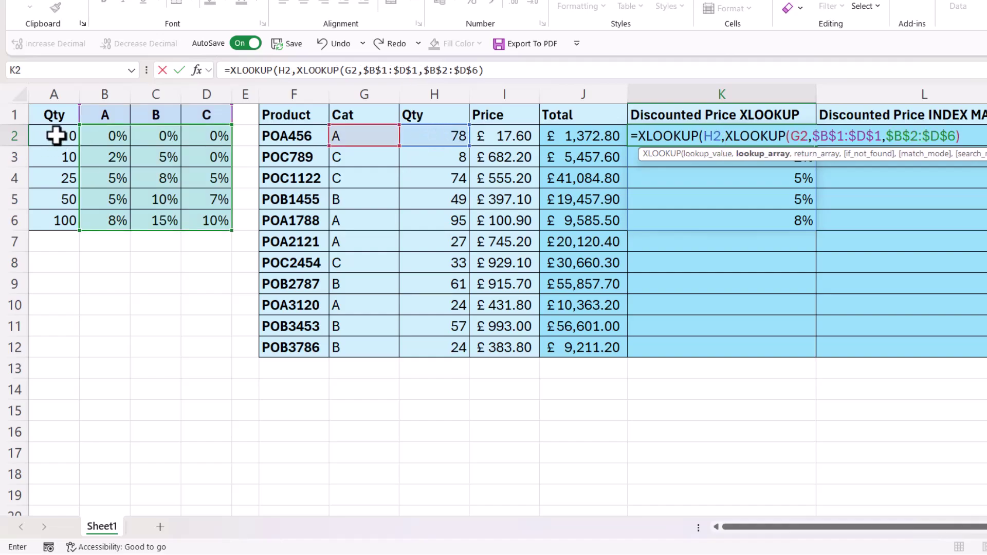
{"action": "left_click_drag", "start_coordinate": [54, 137], "coordinate": [49, 220]}
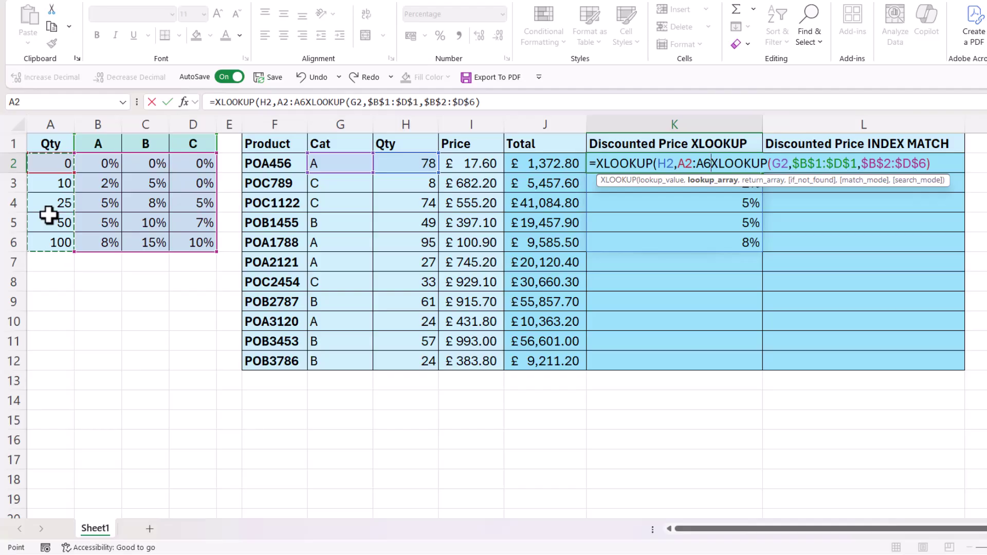
{"action": "key", "text": "F4"}
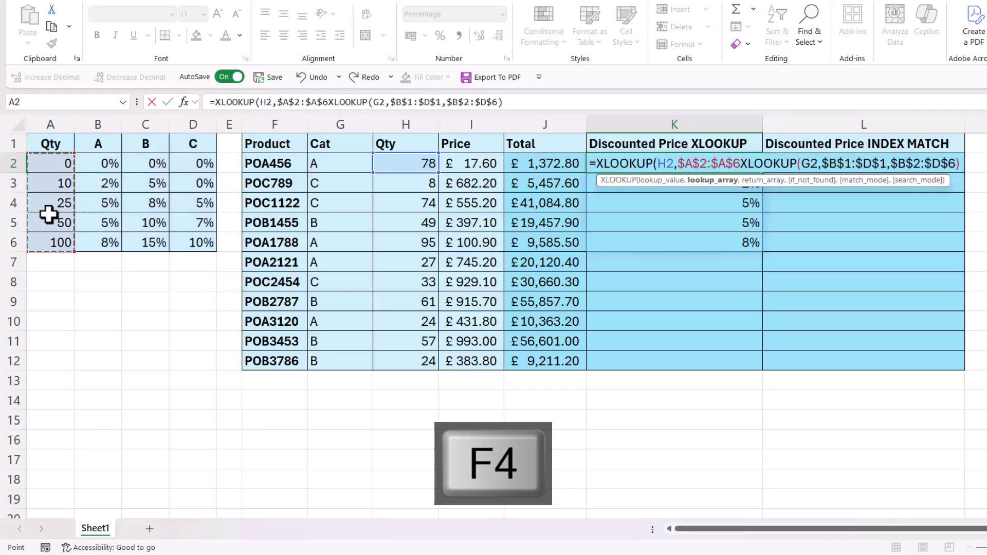
{"action": "type", "text": ","}
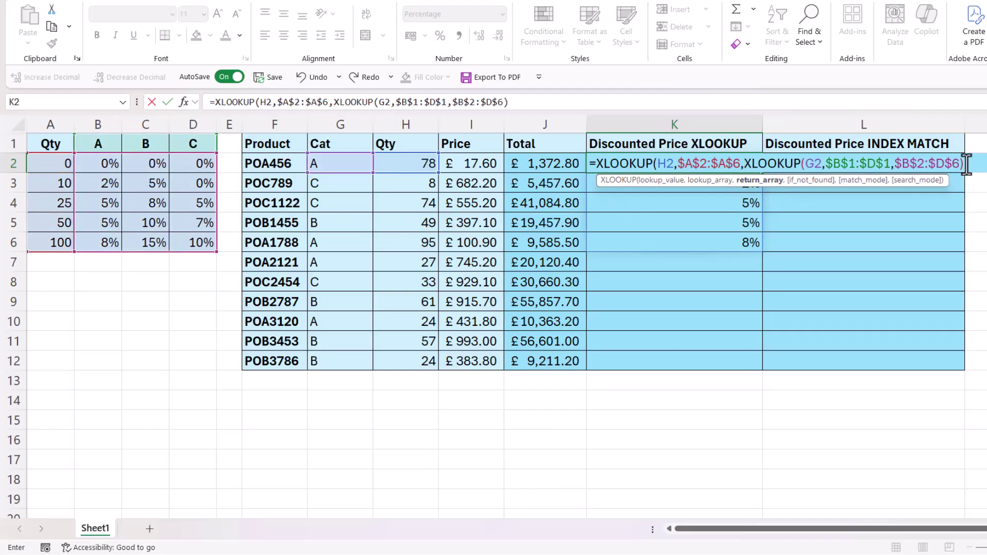
{"action": "type", "text": ","}
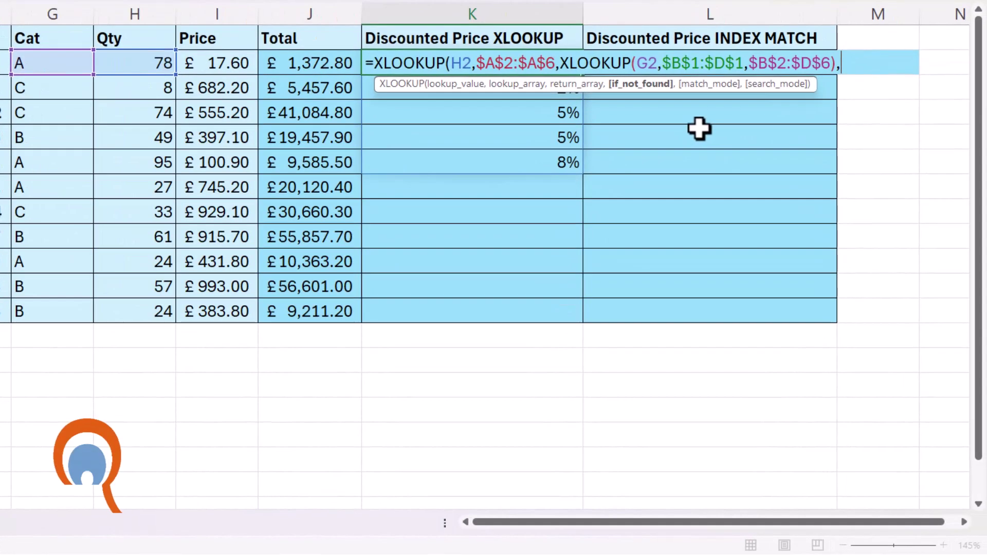
{"action": "type", "text": ","}
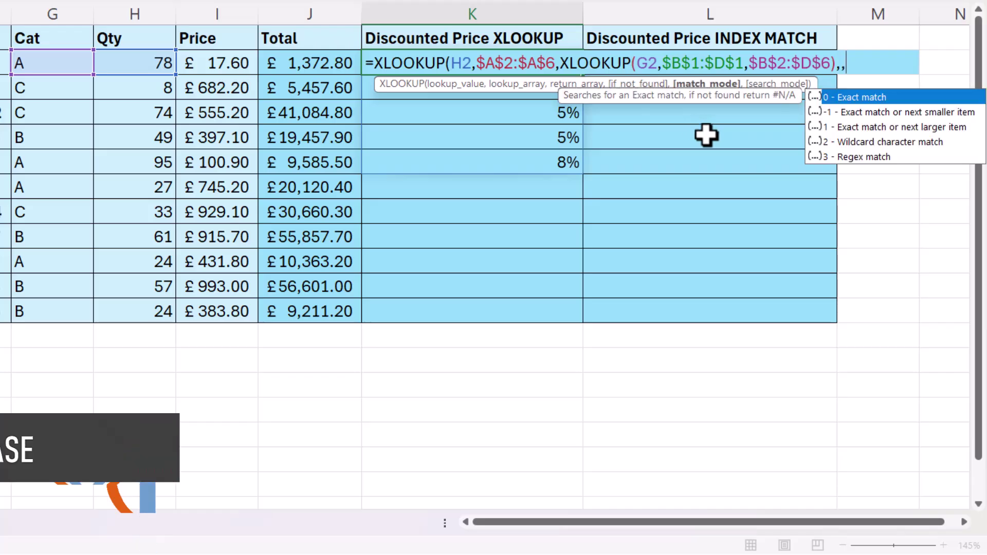
Set the outer match mode to -1 (next smaller) and fill the rates down to K12.
{"action": "left_click", "coordinate": [866, 113]}
{"action": "double_click", "coordinate": [865, 113]}
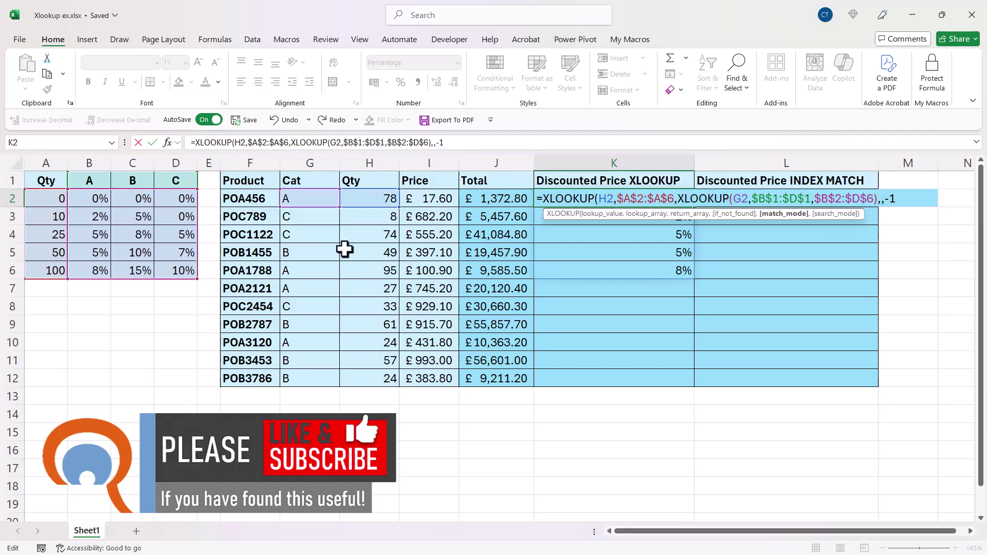
{"action": "type", "text": ")"}
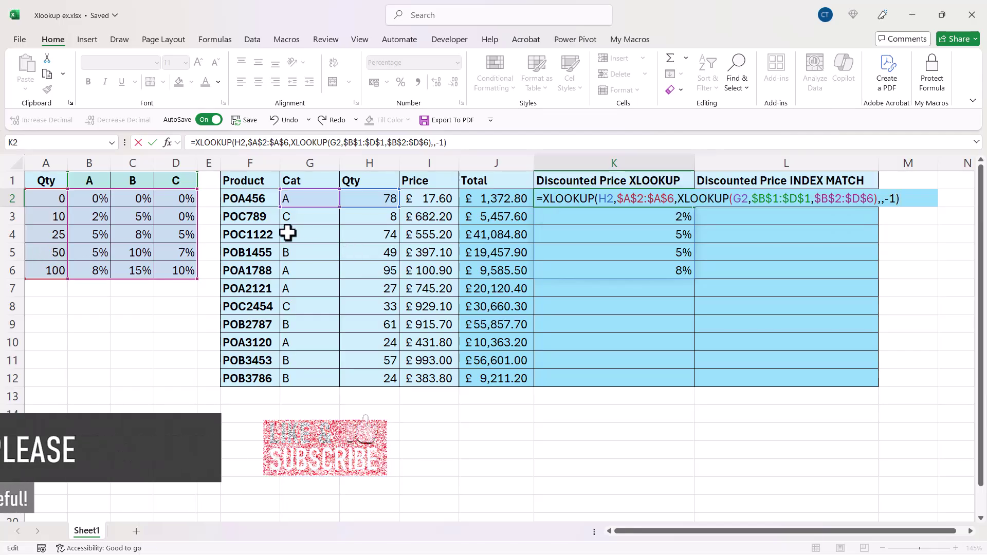
{"action": "key", "text": "Return"}
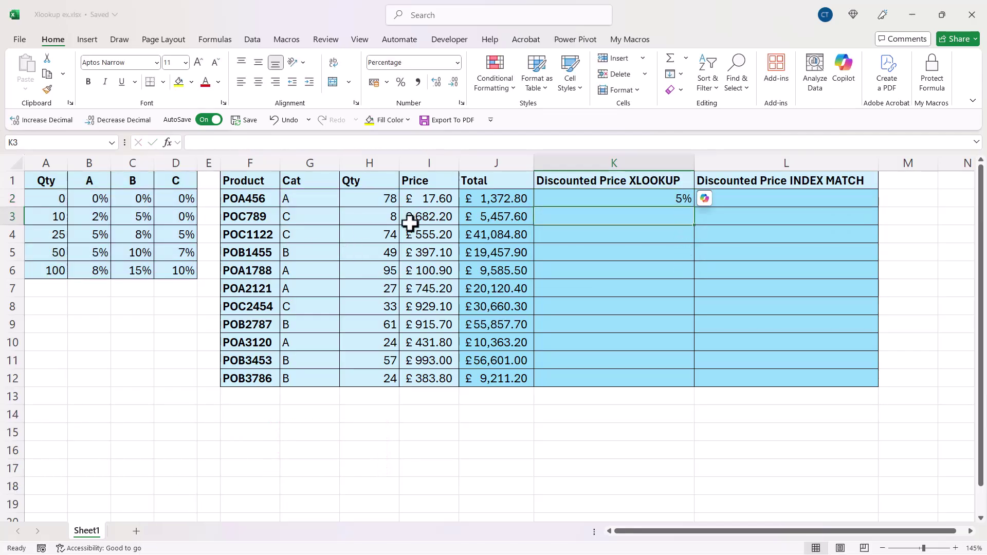
{"action": "left_click", "coordinate": [675, 195]}
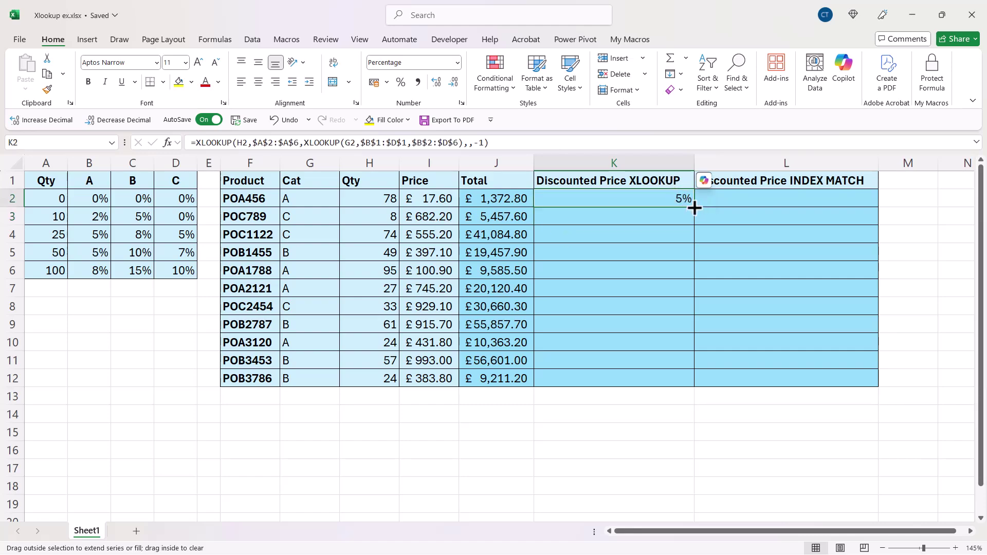
{"action": "double_click", "coordinate": [695, 206]}
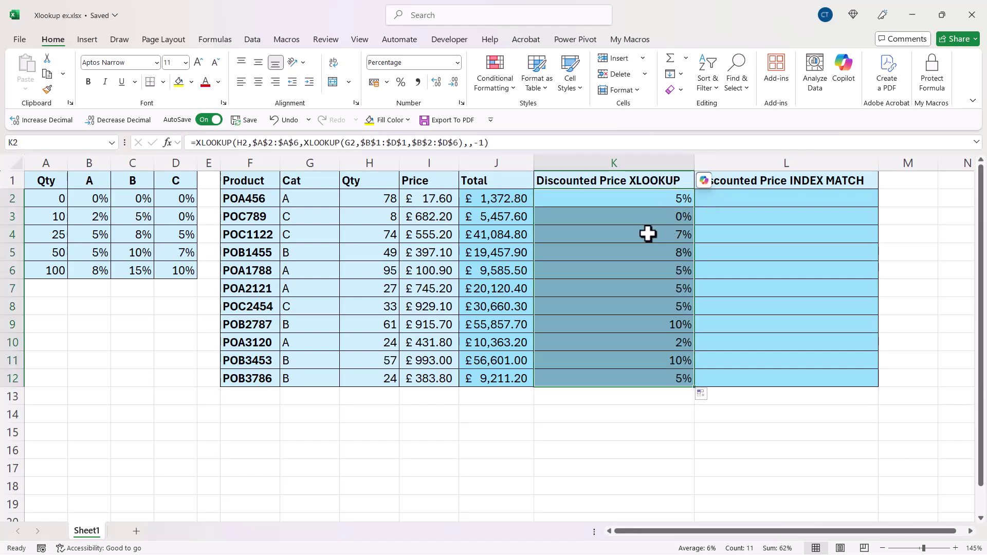
Change K2 to J2*(1-rate) and fill down, giving discounted prices £1,304.16 to £8,750.64.
{"action": "double_click", "coordinate": [633, 198]}
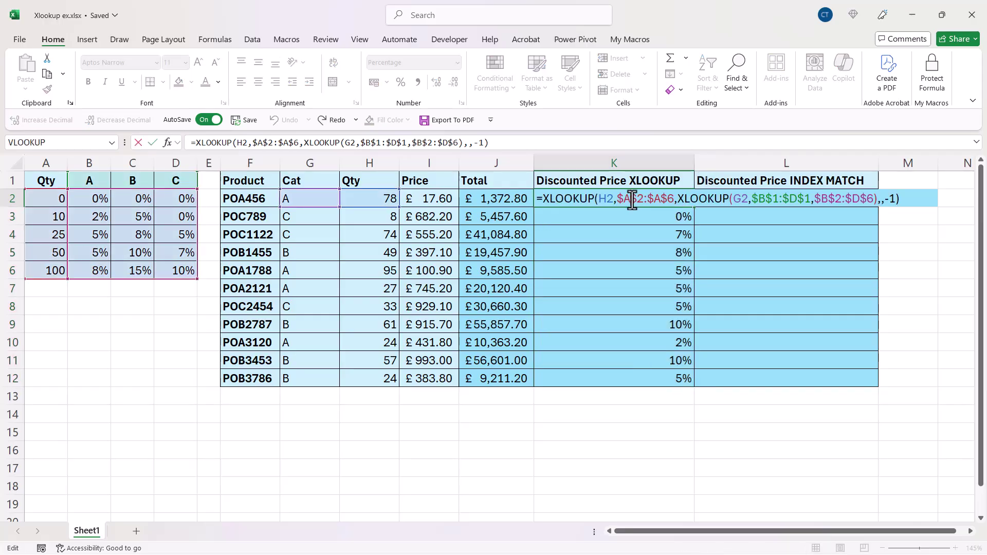
{"action": "left_click", "coordinate": [544, 198]}
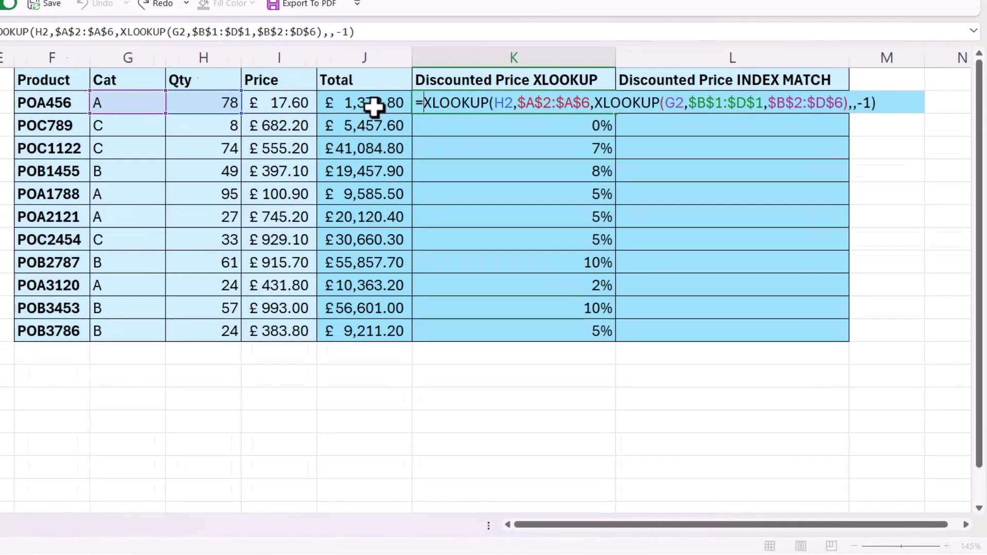
{"action": "left_click", "coordinate": [501, 201]}
{"action": "type", "text": "*"}
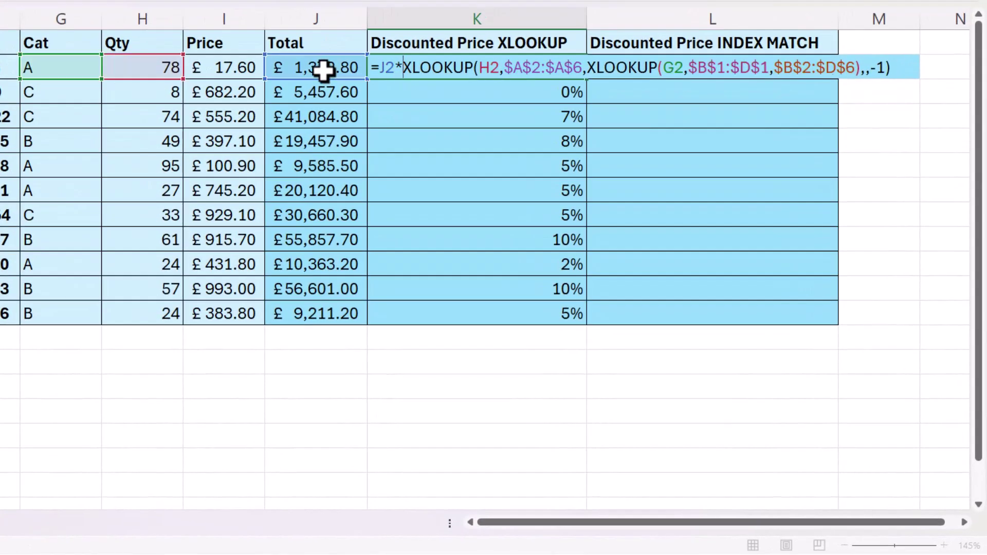
{"action": "type", "text": "("}
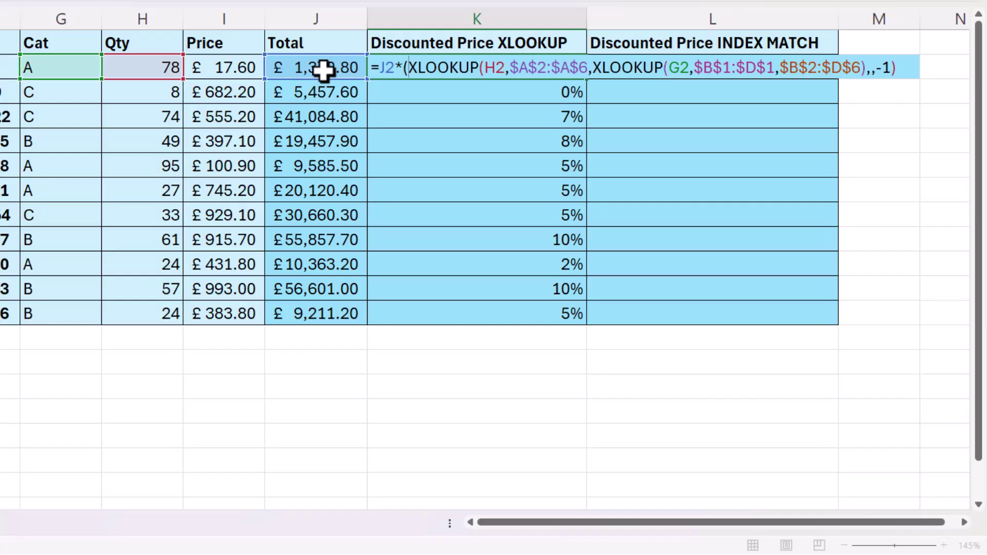
{"action": "type", "text": "1-"}
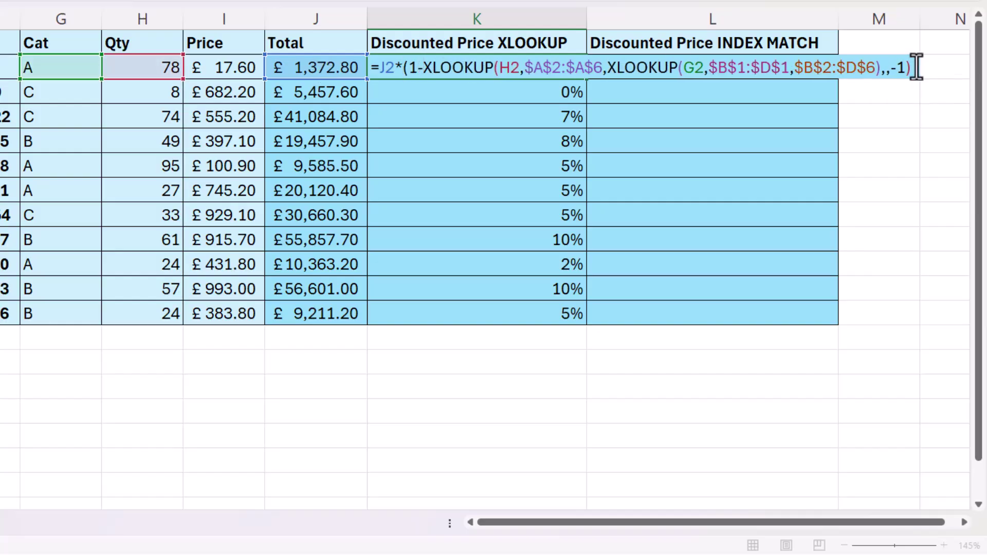
{"action": "type", "text": ")"}
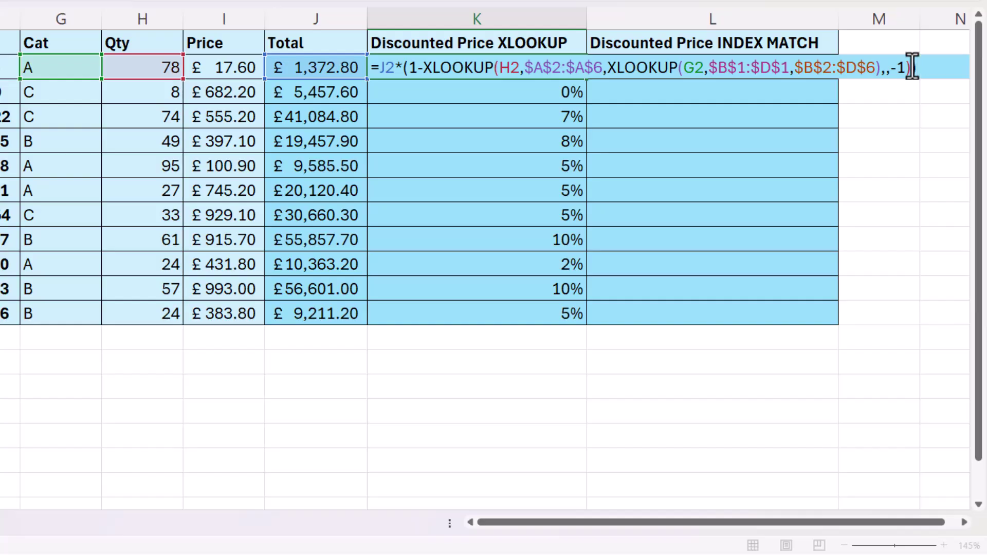
{"action": "key", "text": "Return"}
{"action": "left_click", "coordinate": [514, 72]}
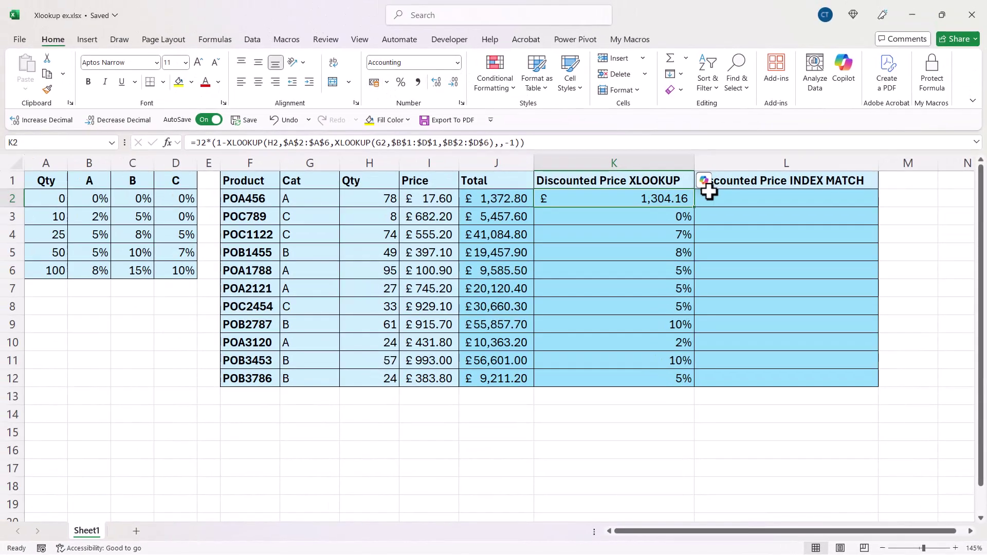
{"action": "double_click", "coordinate": [694, 207]}
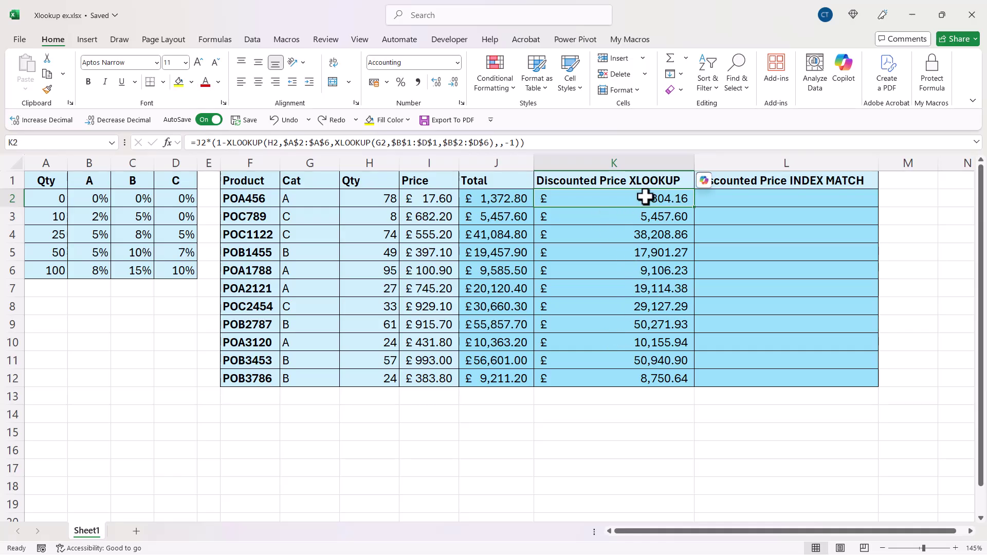
{"action": "left_click_drag", "start_coordinate": [633, 212], "coordinate": [627, 373]}
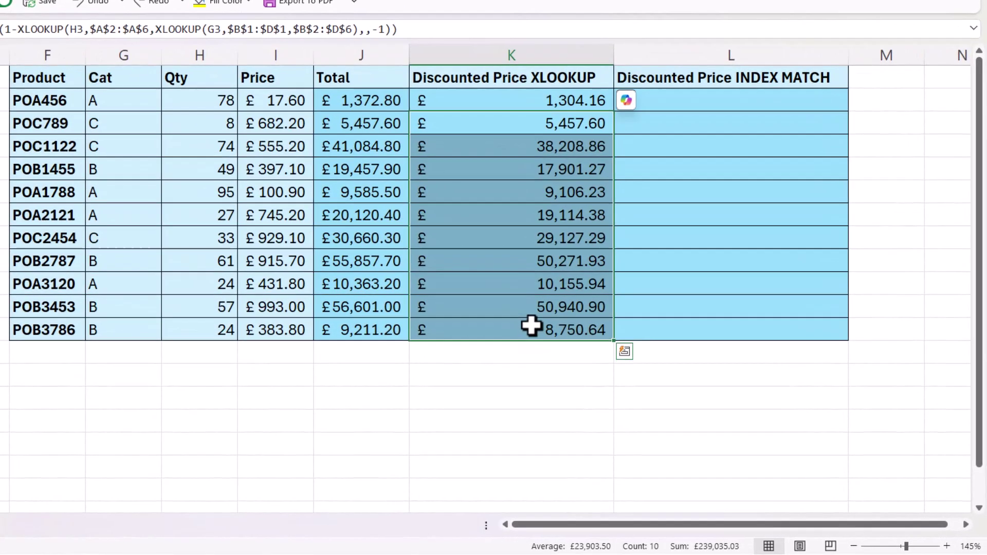
Clear K3:K12 and extend K2's J2, H2 and G2 references to J2:J12, H2:H12, G2:G12.
{"action": "key", "text": "Delete"}
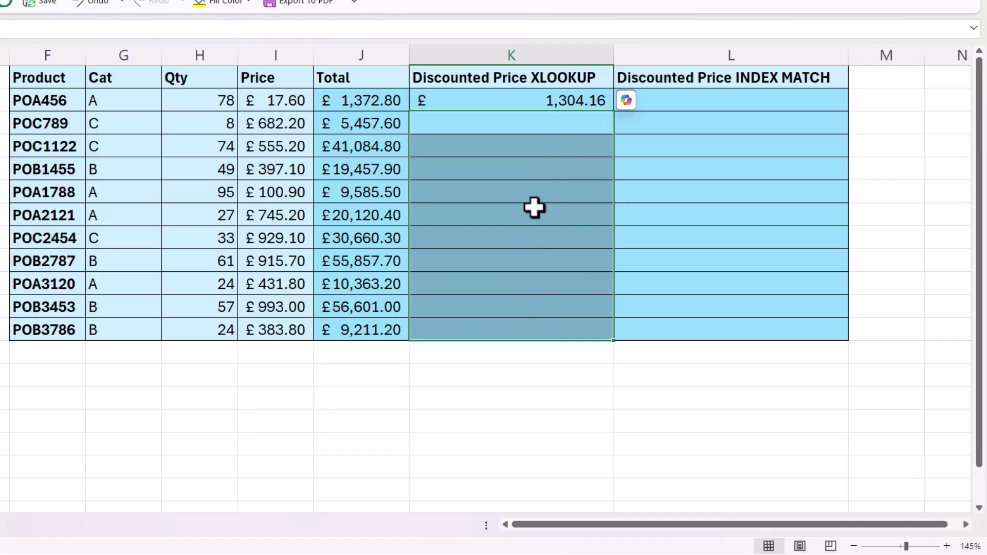
{"action": "double_click", "coordinate": [436, 101]}
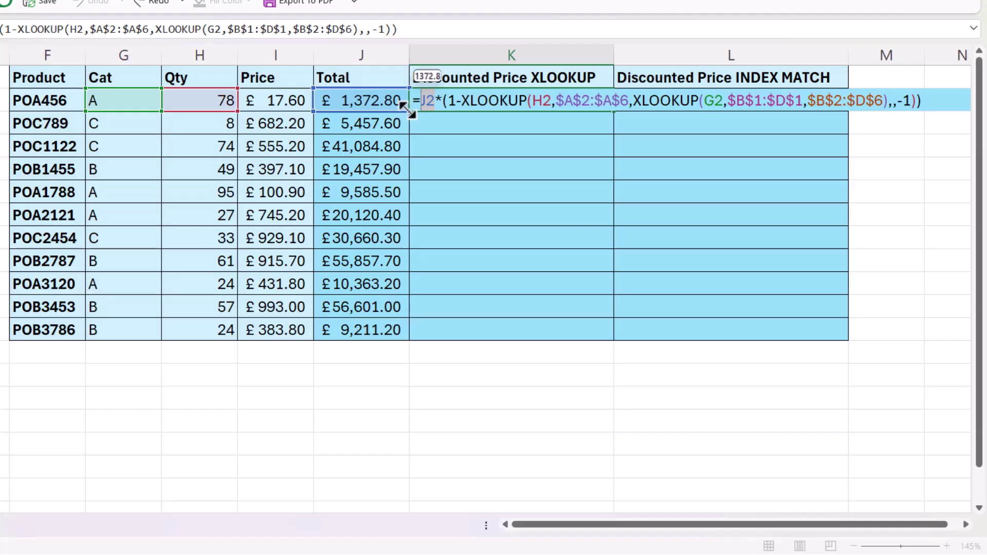
{"action": "left_click_drag", "start_coordinate": [401, 106], "coordinate": [388, 331]}
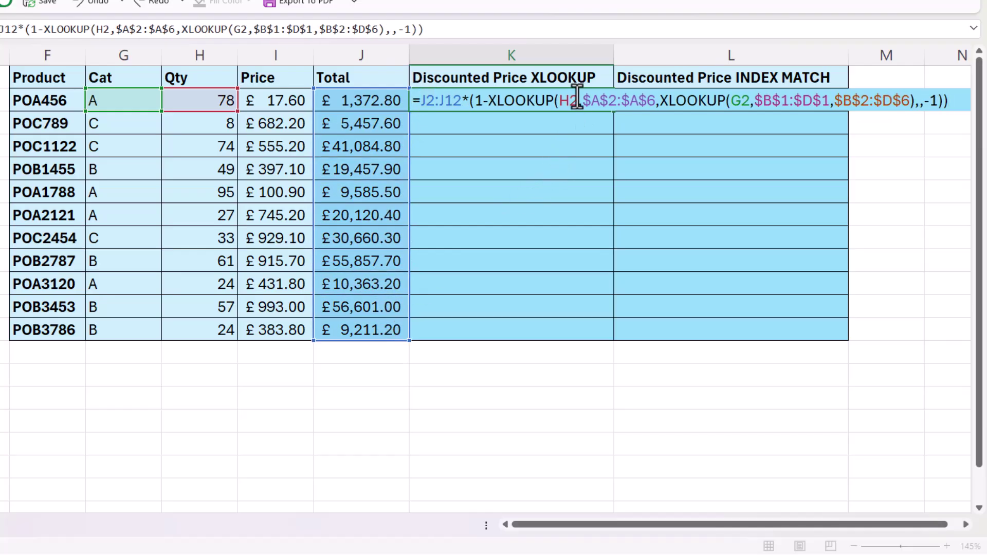
{"action": "left_click", "coordinate": [577, 98]}
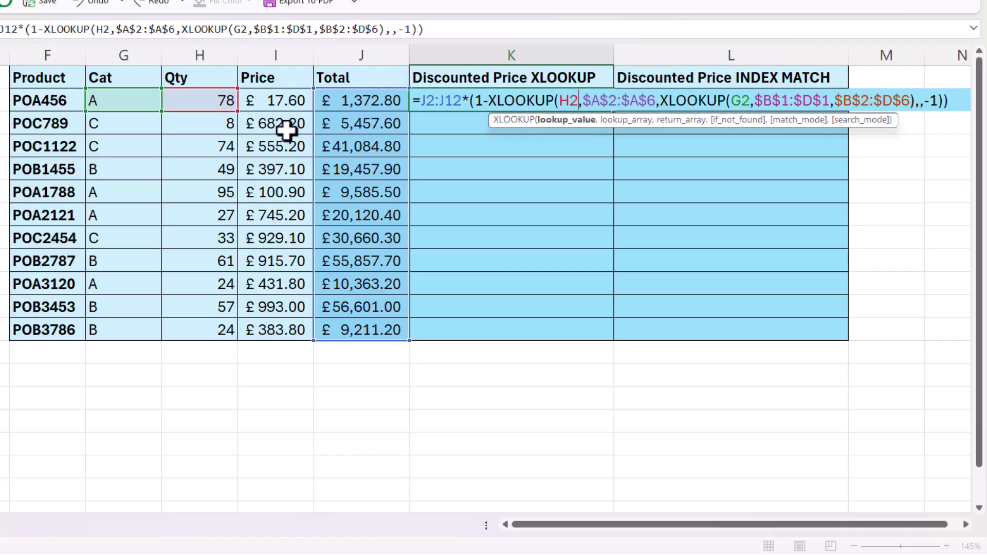
{"action": "left_click_drag", "start_coordinate": [233, 107], "coordinate": [230, 339]}
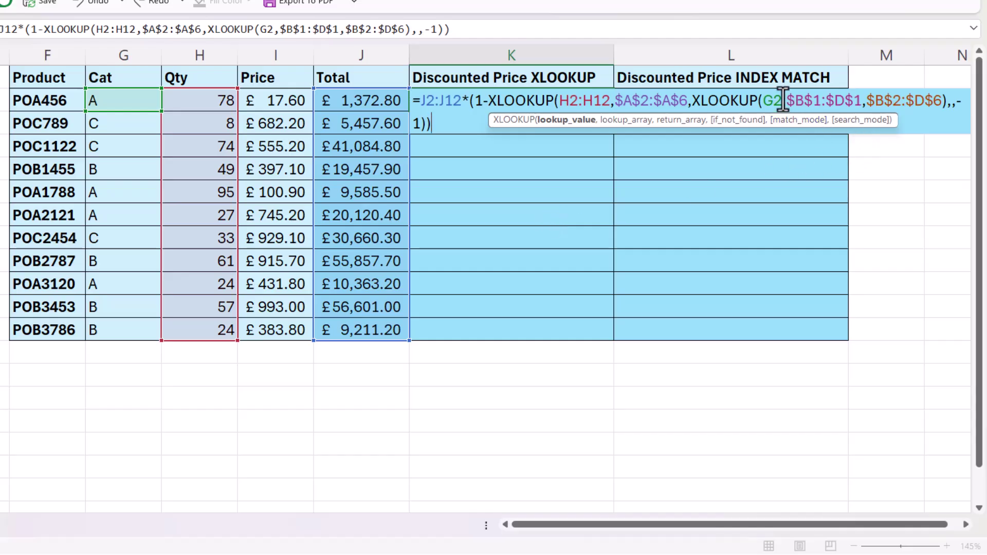
{"action": "left_click", "coordinate": [761, 100]}
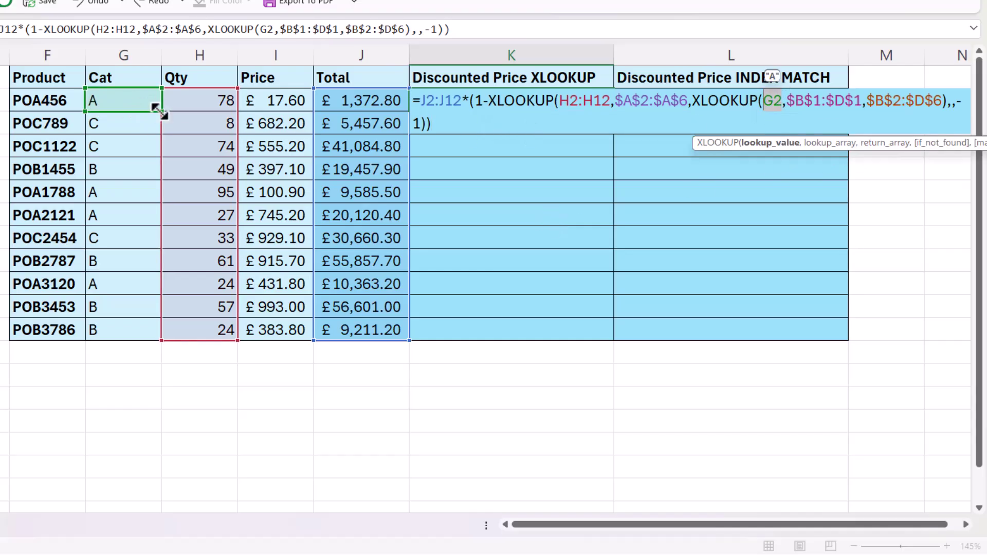
{"action": "left_click_drag", "start_coordinate": [156, 108], "coordinate": [146, 328]}
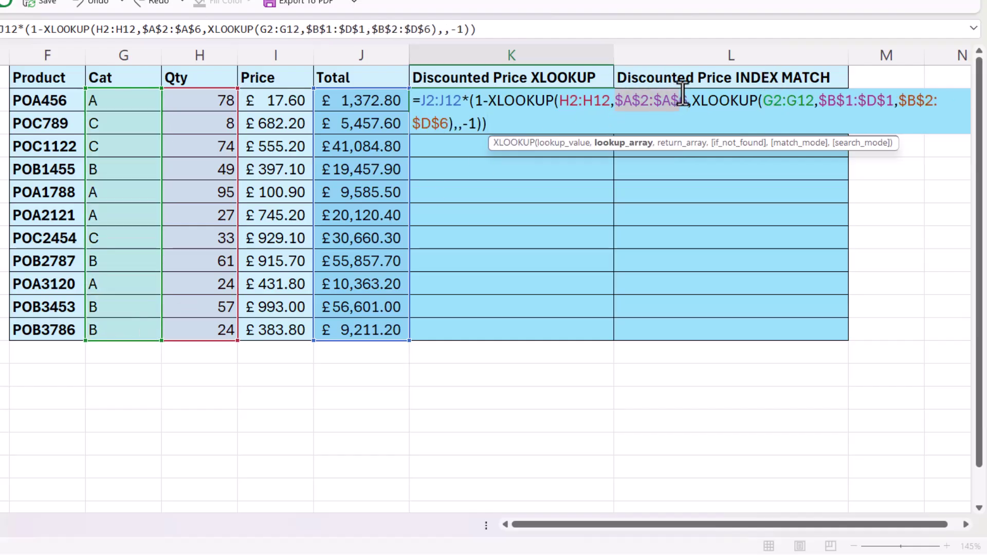
Make the A2:A6, B1:D1 and B2:D6 references relative and commit, producing #VALUE! errors.
{"action": "key", "text": "F4"}
{"action": "key", "text": "F4"}
{"action": "key", "text": "F4"}
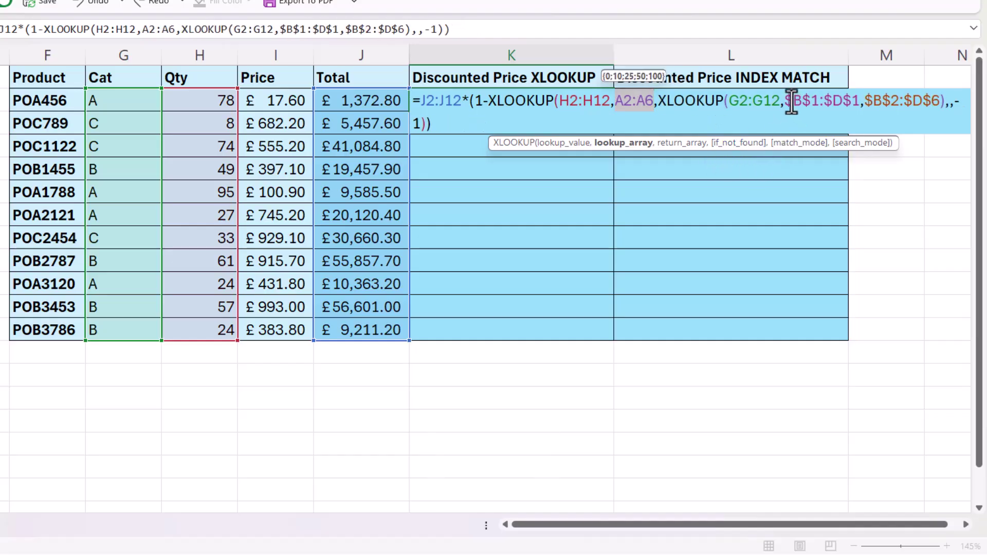
{"action": "left_click_drag", "start_coordinate": [786, 100], "coordinate": [899, 99]}
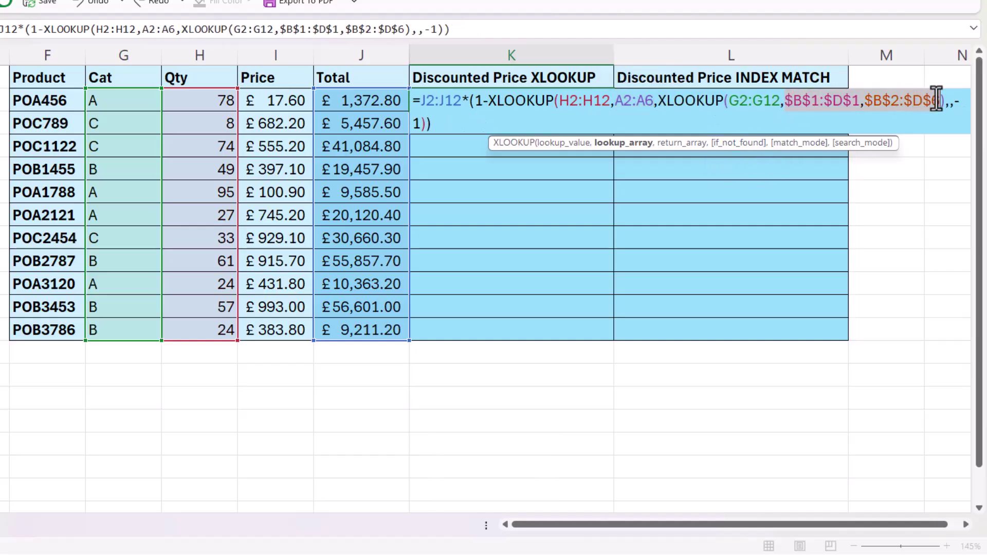
{"action": "key", "text": "F4"}
{"action": "key", "text": "F4"}
{"action": "key", "text": "F4"}
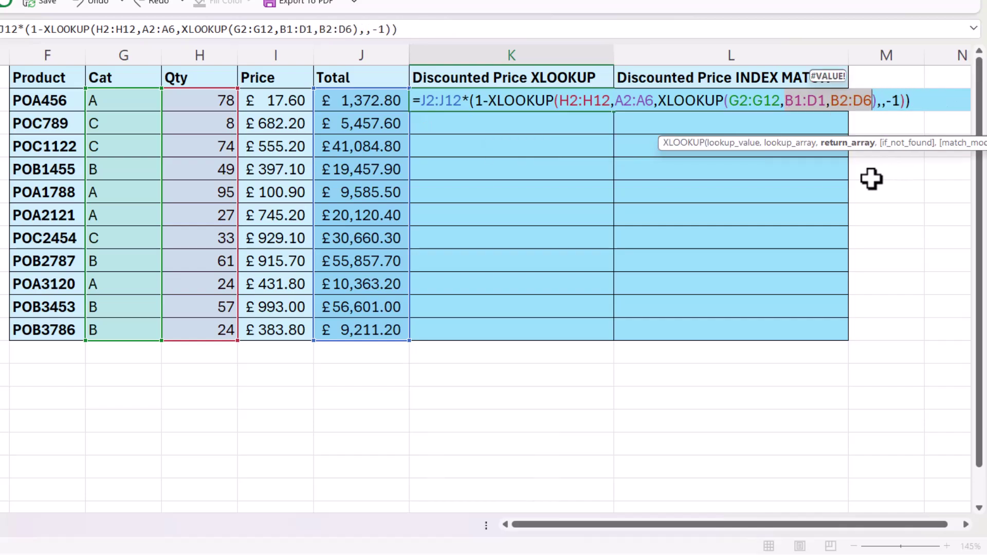
{"action": "key", "text": "Return"}
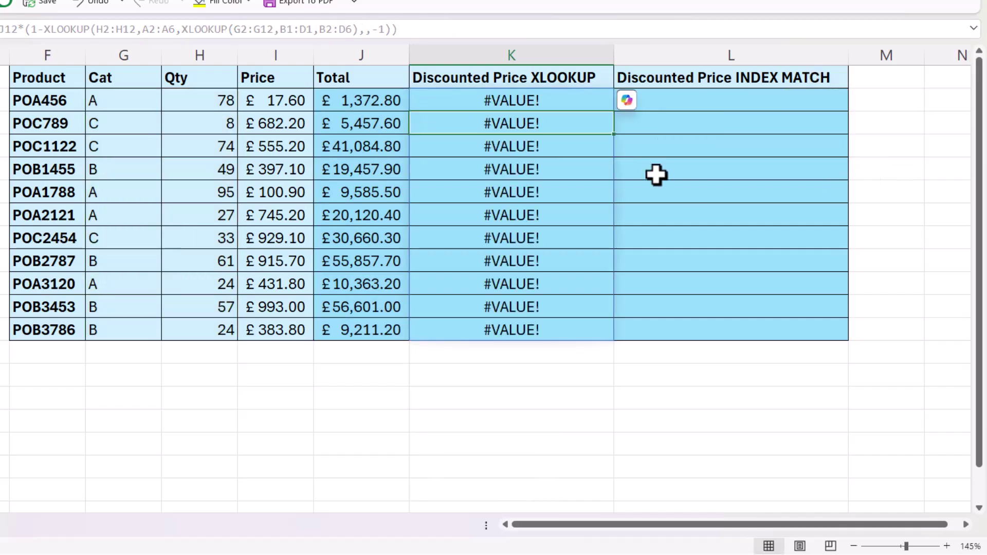
{"action": "double_click", "coordinate": [512, 103]}
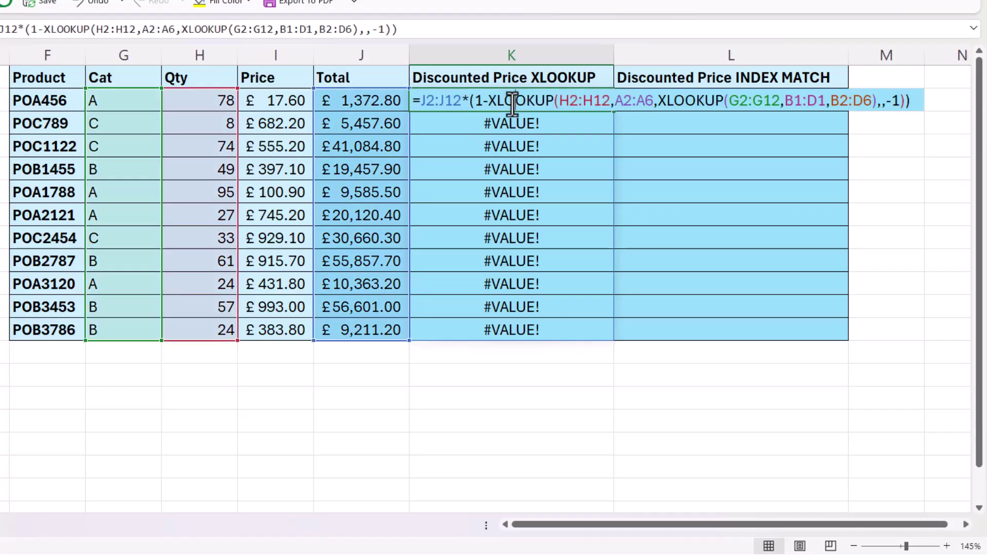
Prefix K2 with MAP(G2:G12,H2:H12,J2:J12,LAMBDA(cat,qty,tot, as the formula's new wrapper.
{"action": "left_click", "coordinate": [421, 101]}
{"action": "type", "text": "MAP("}
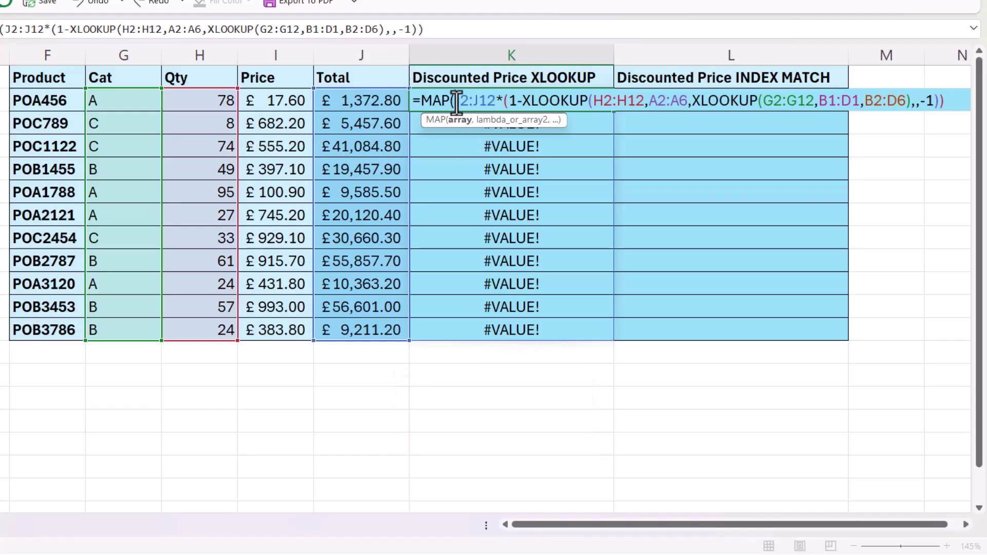
{"action": "left_click_drag", "start_coordinate": [108, 99], "coordinate": [119, 326]}
{"action": "type", "text": ","}
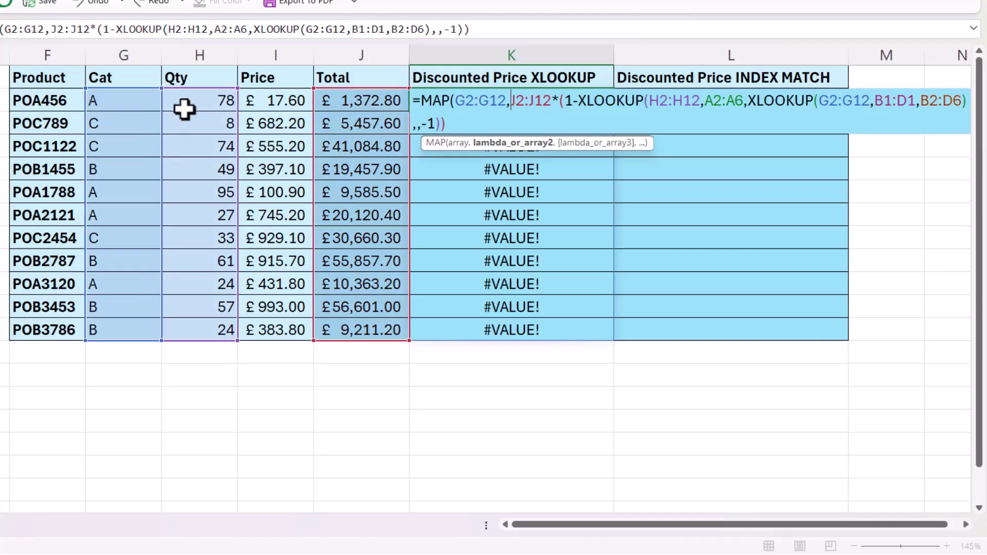
{"action": "left_click_drag", "start_coordinate": [192, 102], "coordinate": [200, 326]}
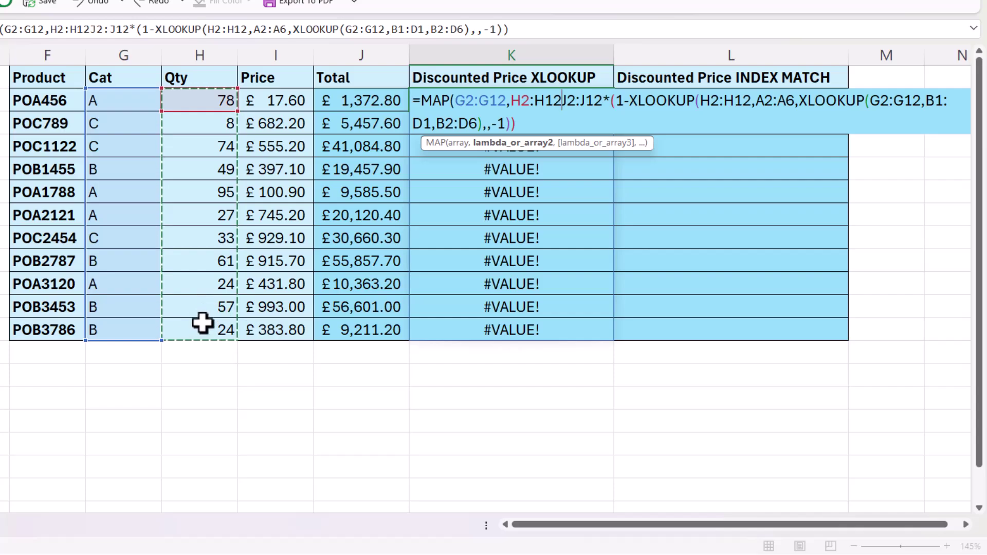
{"action": "type", "text": ","}
{"action": "left_click_drag", "start_coordinate": [362, 103], "coordinate": [370, 341]}
{"action": "type", "text": ",L"}
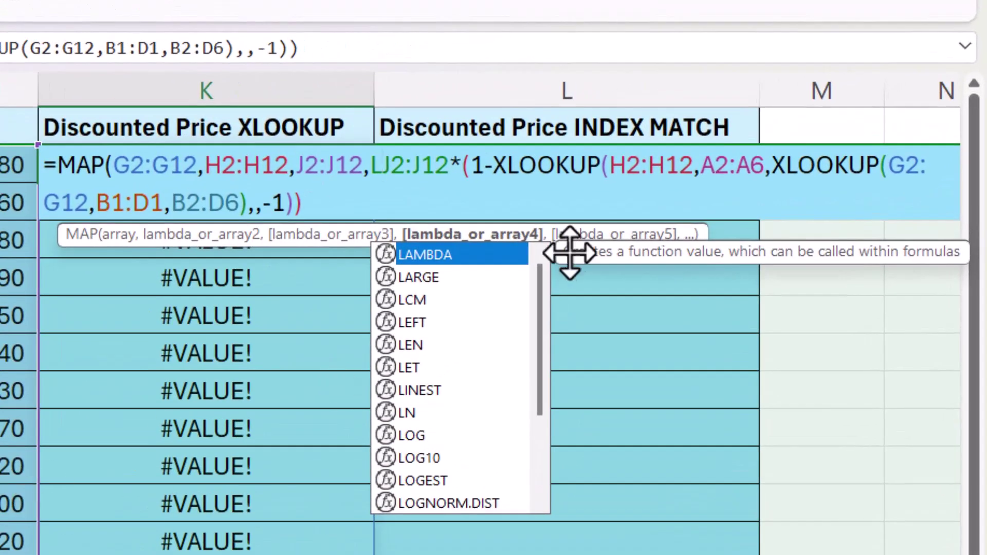
{"action": "double_click", "coordinate": [471, 252]}
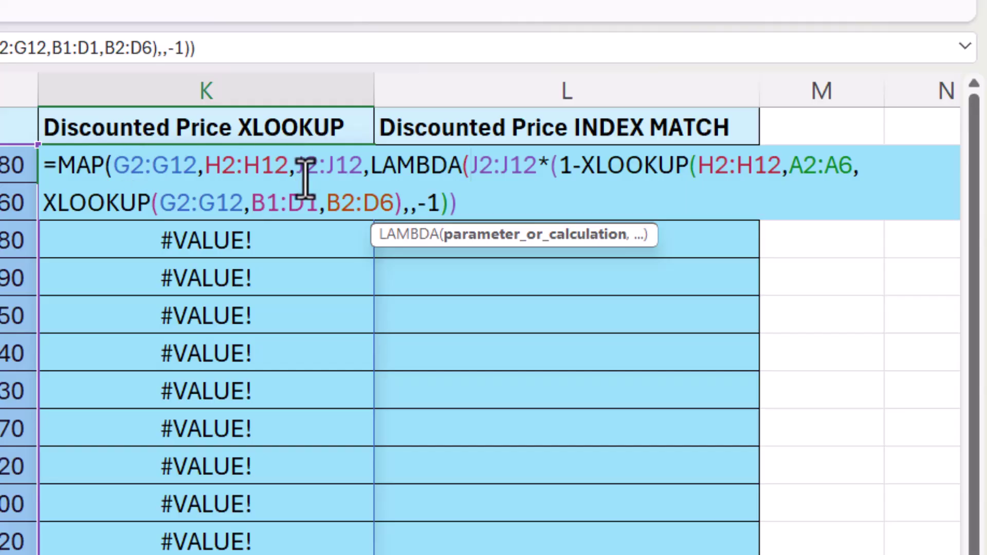
{"action": "type", "text": "cat"}
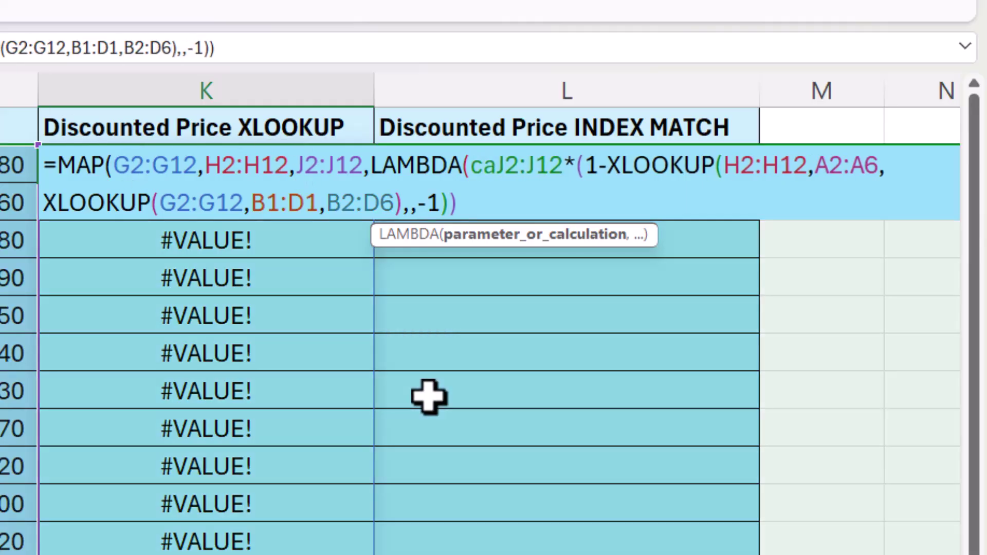
{"action": "type", "text": ",qty"}
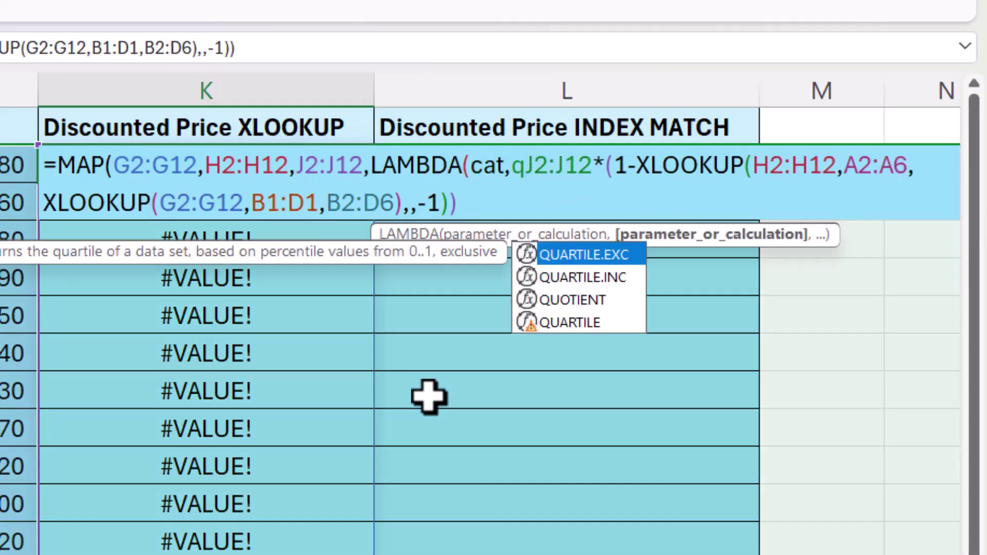
{"action": "type", "text": ",tot"}
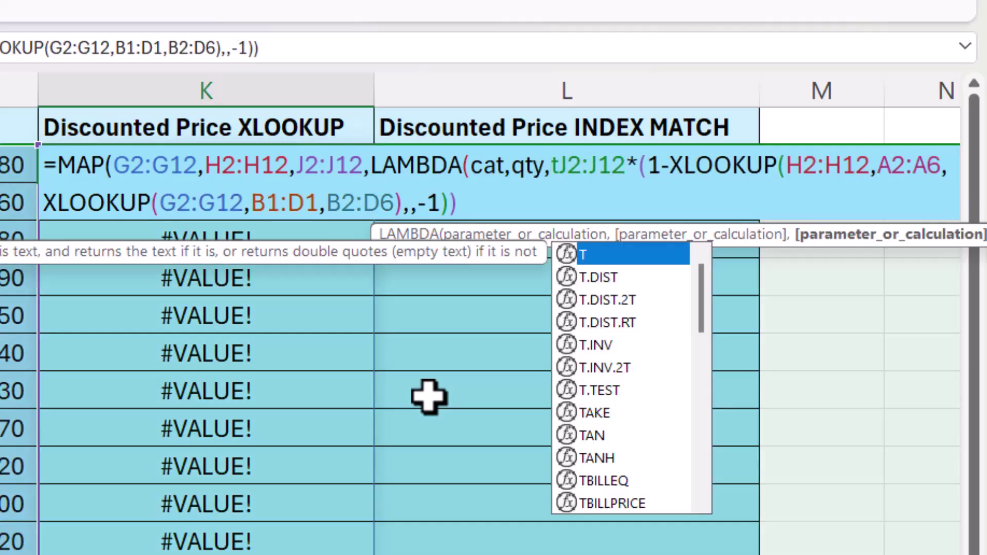
{"action": "type", "text": ","}
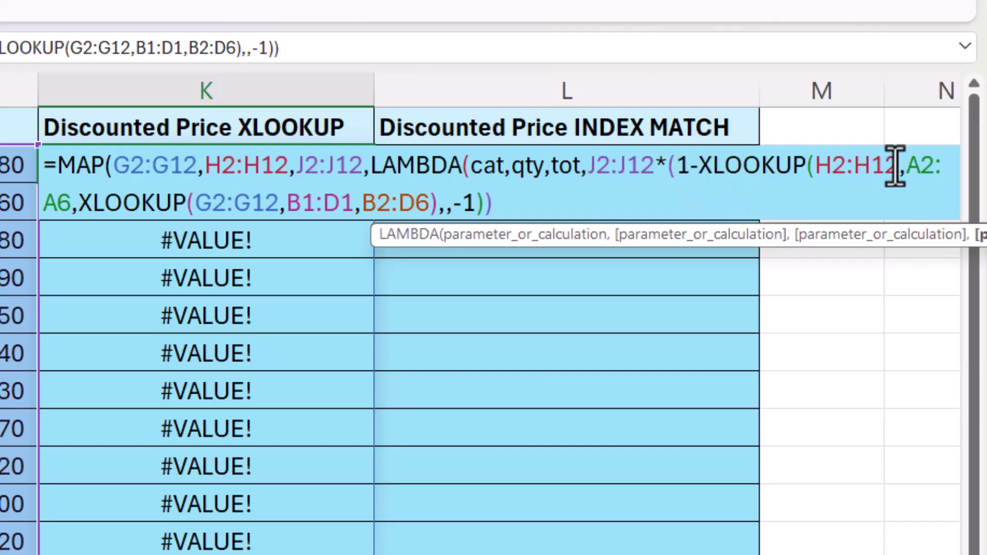
Replace J2:J12, H2:H12 and G2:G12 inside the formula with the LAMBDA names tot, qty and cat.
{"action": "left_click_drag", "start_coordinate": [895, 165], "coordinate": [814, 165]}
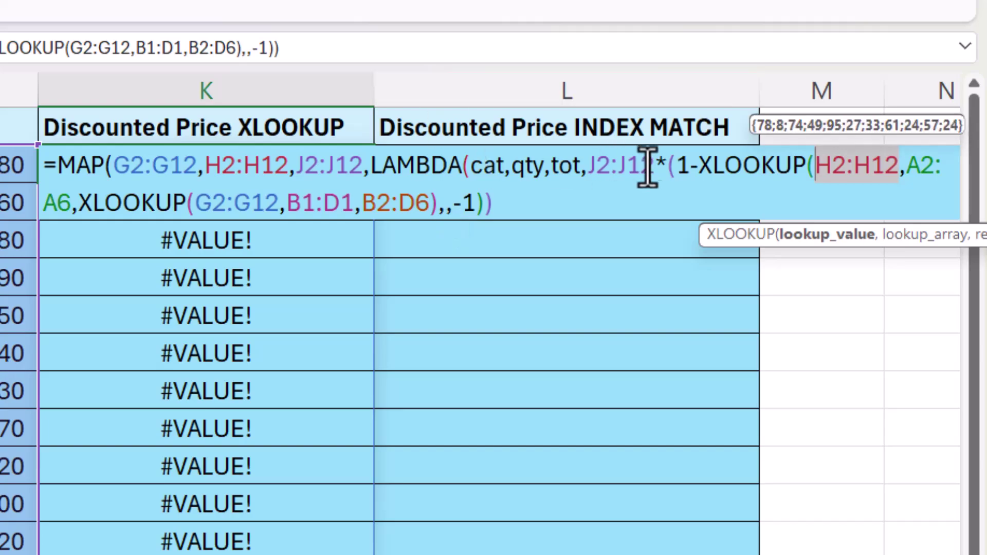
{"action": "left_click_drag", "start_coordinate": [651, 165], "coordinate": [588, 165]}
{"action": "type", "text": "tot"}
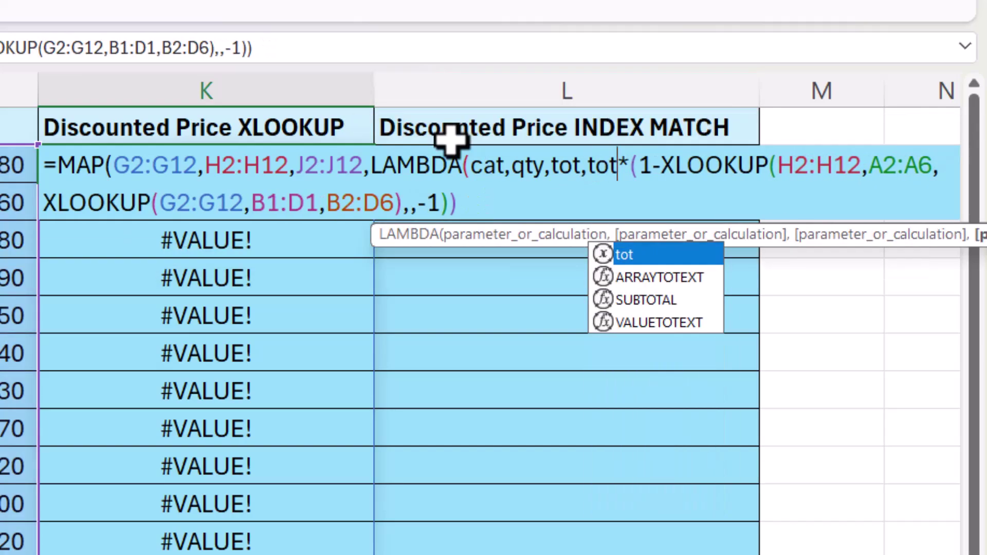
{"action": "left_click_drag", "start_coordinate": [859, 159], "coordinate": [774, 159]}
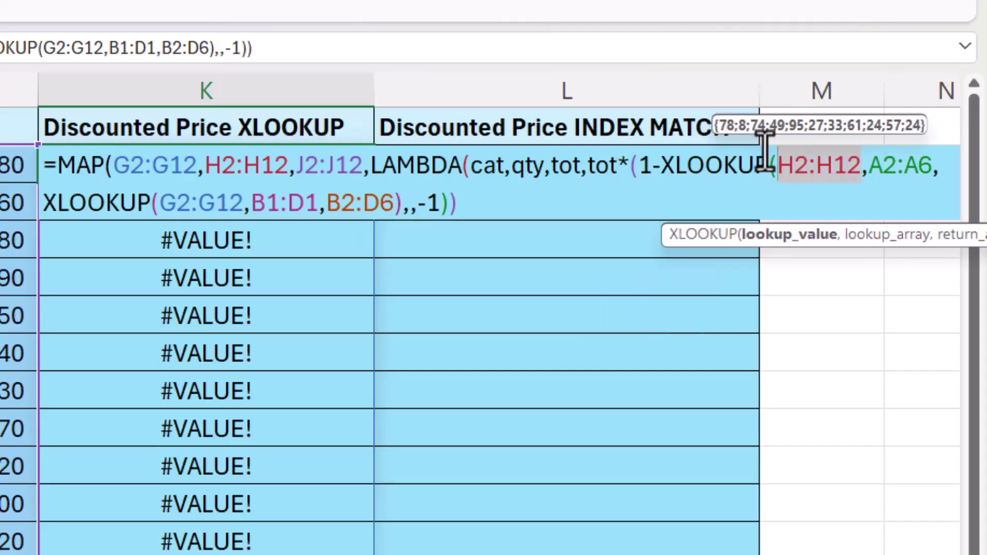
{"action": "type", "text": "qtyy"}
{"action": "key", "text": "BackSpace"}
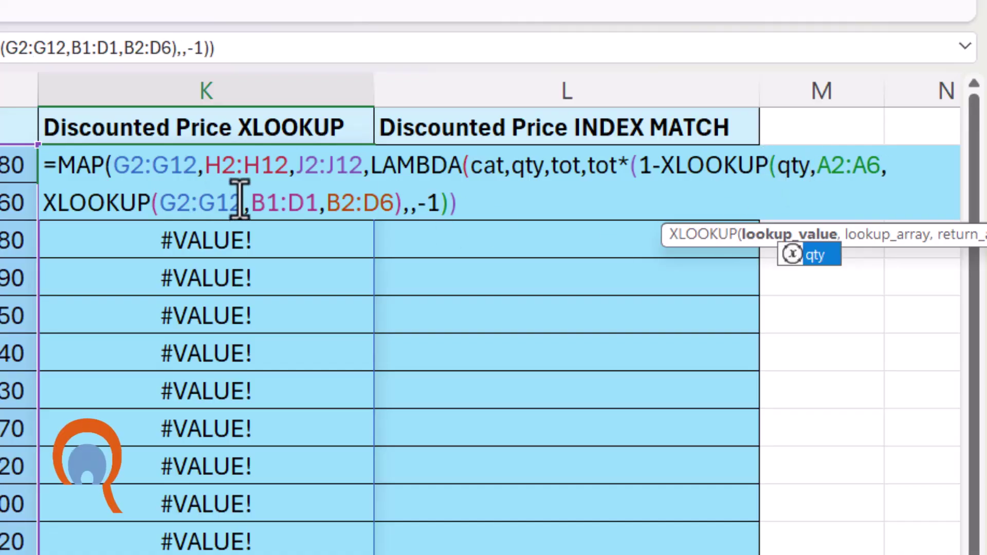
{"action": "left_click_drag", "start_coordinate": [239, 203], "coordinate": [160, 203]}
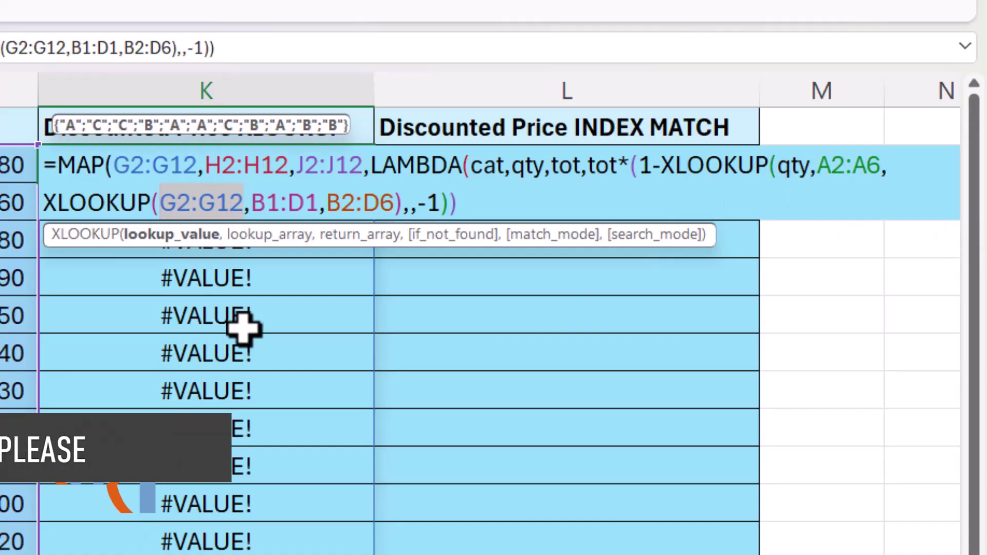
{"action": "type", "text": "cat"}
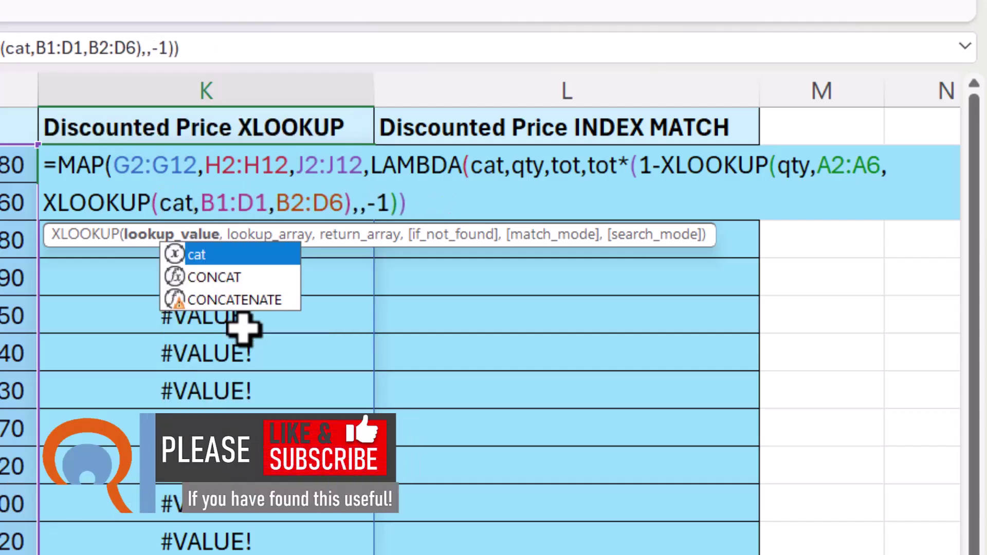
Close the MAP/LAMBDA parentheses, commit the formula, and give K2 Accounting format.
{"action": "key", "text": "Escape"}
{"action": "type", "text": "))"}
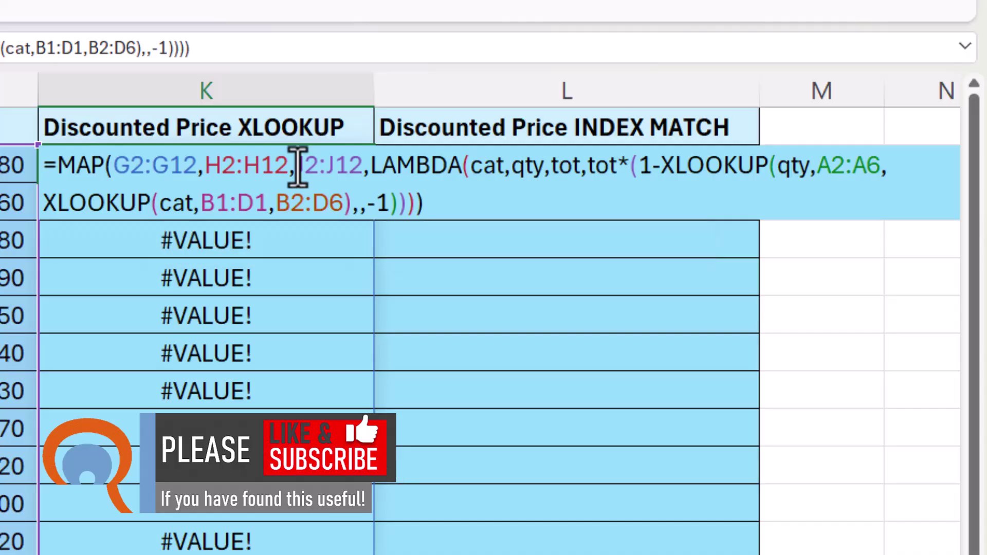
{"action": "key", "text": "Return"}
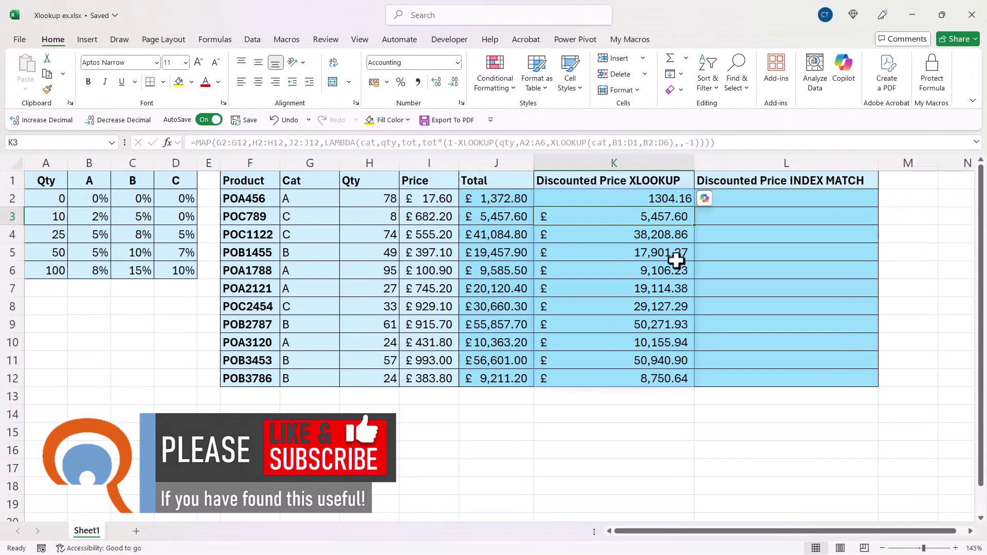
{"action": "key", "text": "Up"}
{"action": "left_click", "coordinate": [373, 81]}
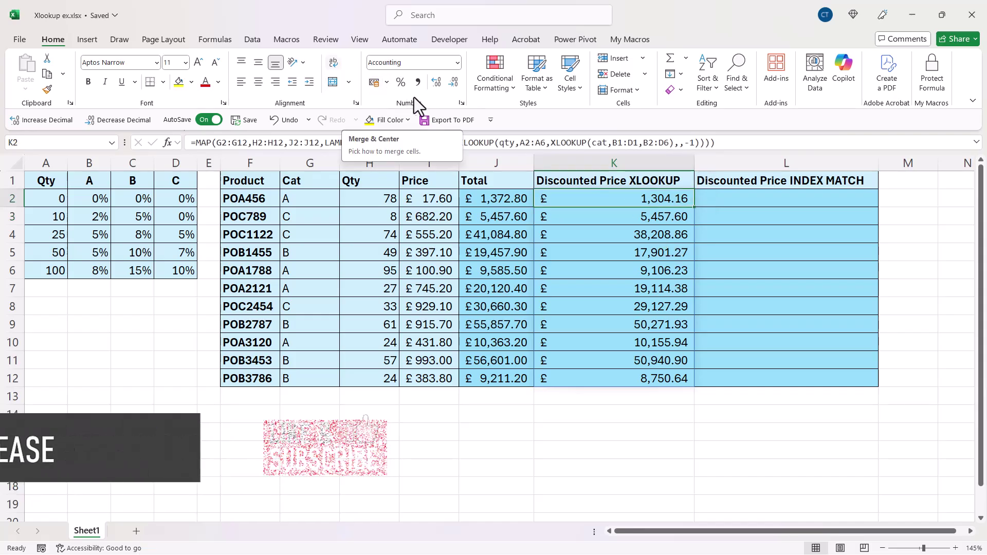
Begin L2's formula as =INDEX(B2:D6,XMATCH( for the quantity row lookup.
{"action": "double_click", "coordinate": [658, 198]}
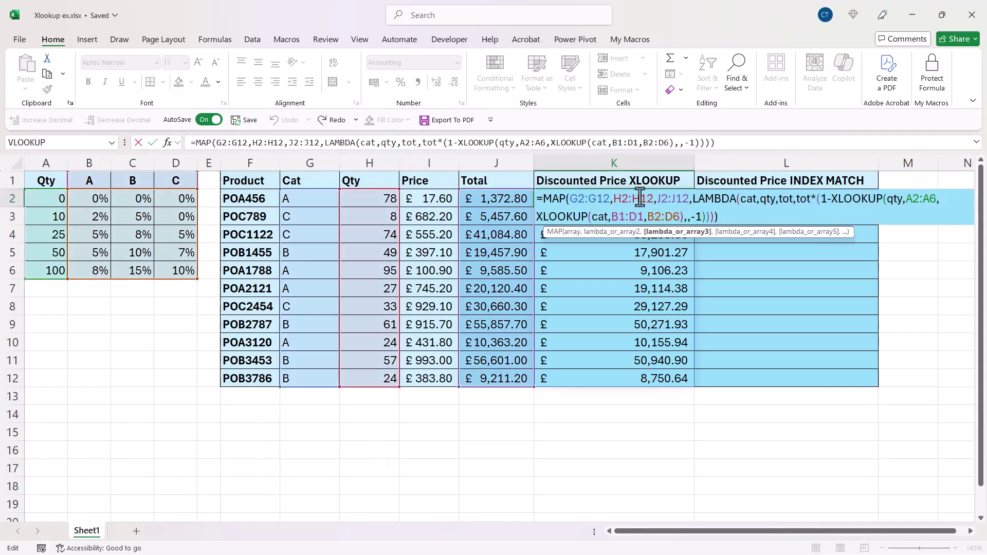
{"action": "key", "text": "Tab"}
{"action": "type", "text": "="}
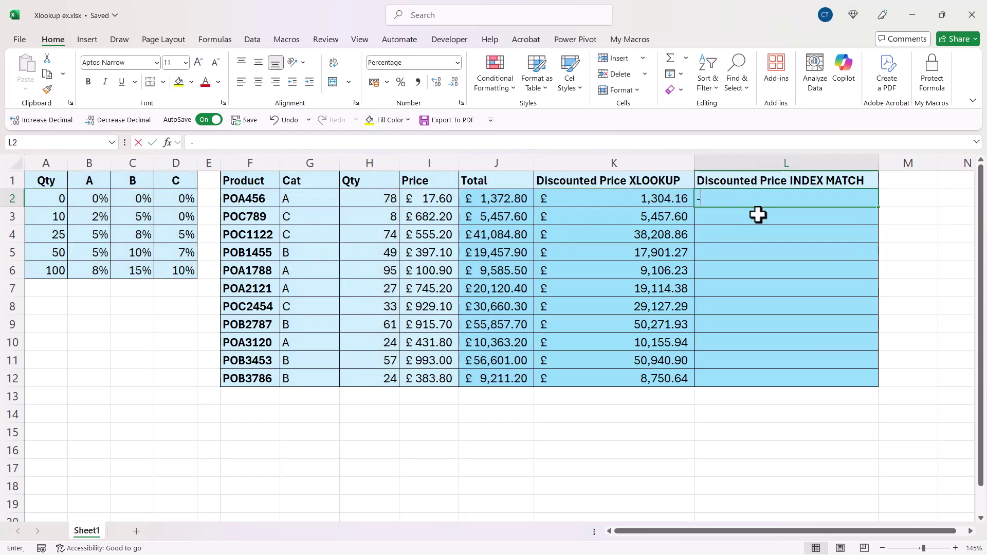
{"action": "type", "text": "ind"}
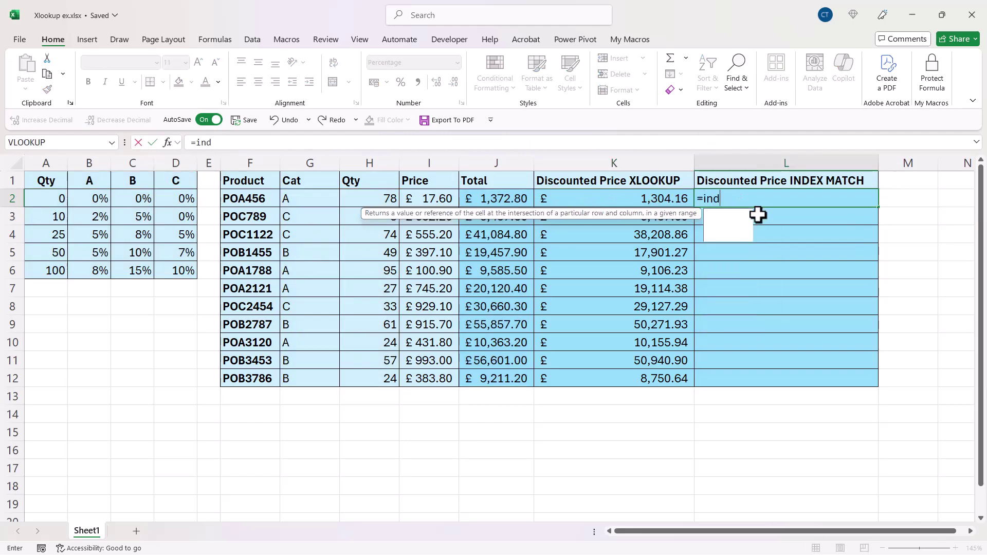
{"action": "type", "text": "ex("}
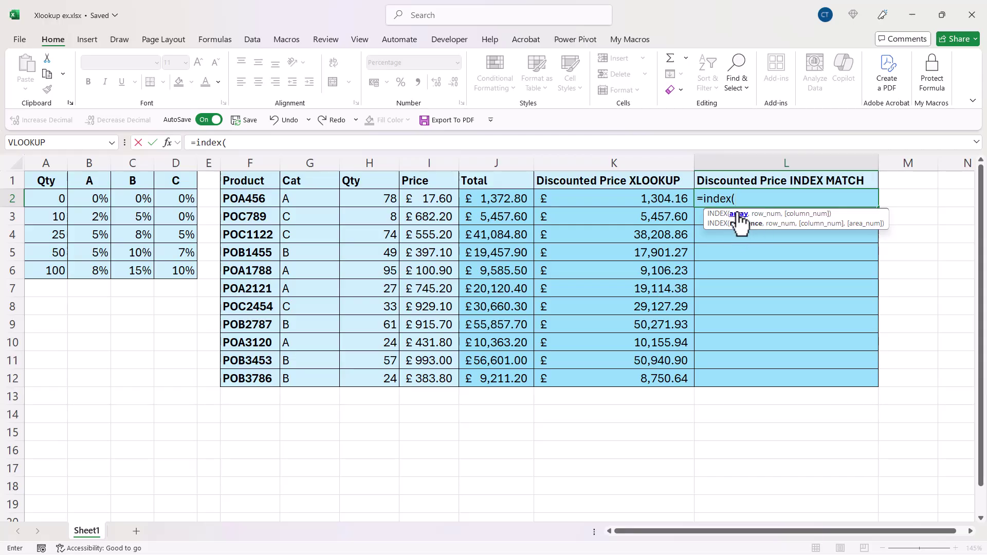
{"action": "left_click_drag", "start_coordinate": [82, 199], "coordinate": [171, 267]}
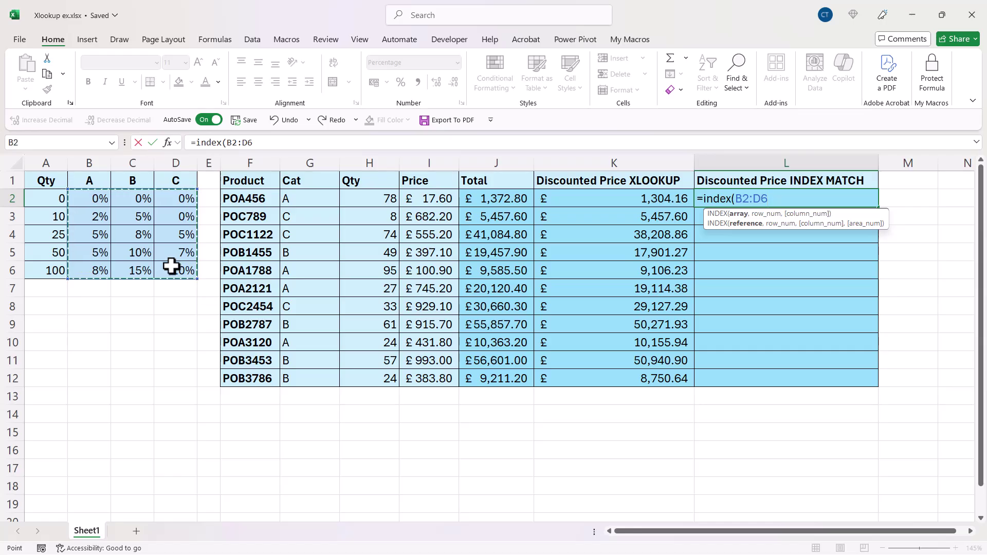
{"action": "type", "text": ","}
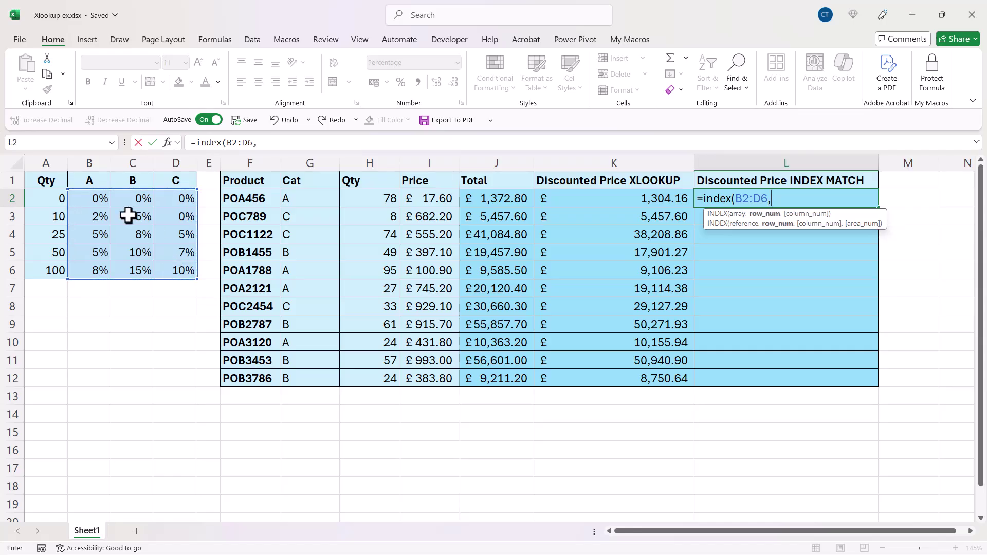
{"action": "type", "text": "xmta"}
{"action": "type", "text": "at"}
{"action": "type", "text": "ch"}
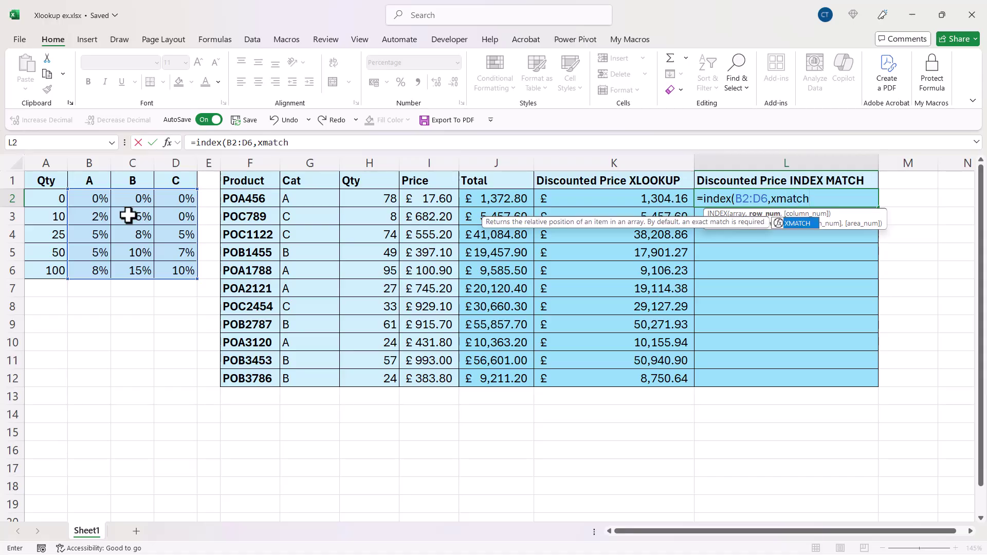
{"action": "type", "text": "("}
Match quantities H2:H12 against thresholds A2:A6 with -1 next-smaller mode, then start the column XMATCH.
{"action": "left_click_drag", "start_coordinate": [375, 197], "coordinate": [378, 379]}
{"action": "type", "text": ","}
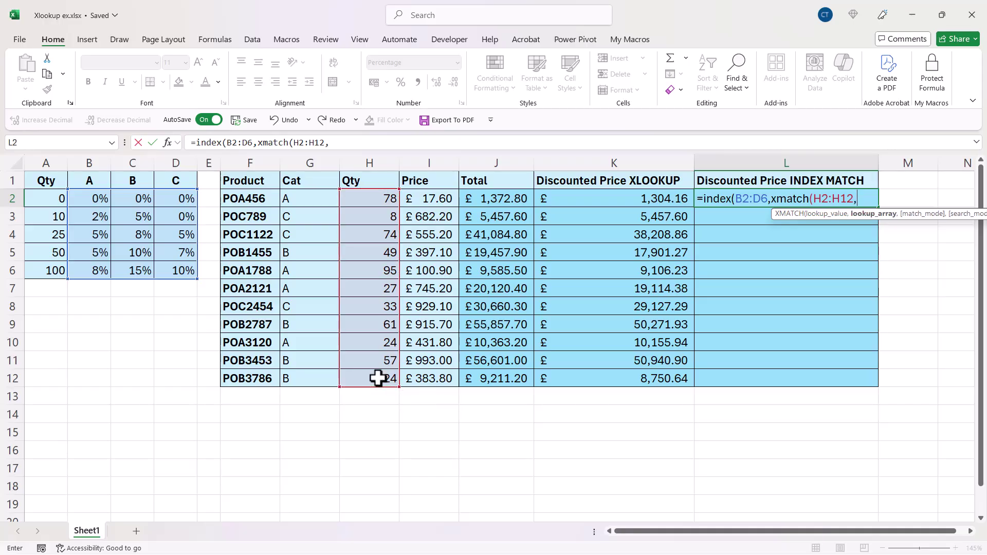
{"action": "left_click_drag", "start_coordinate": [57, 195], "coordinate": [54, 268]}
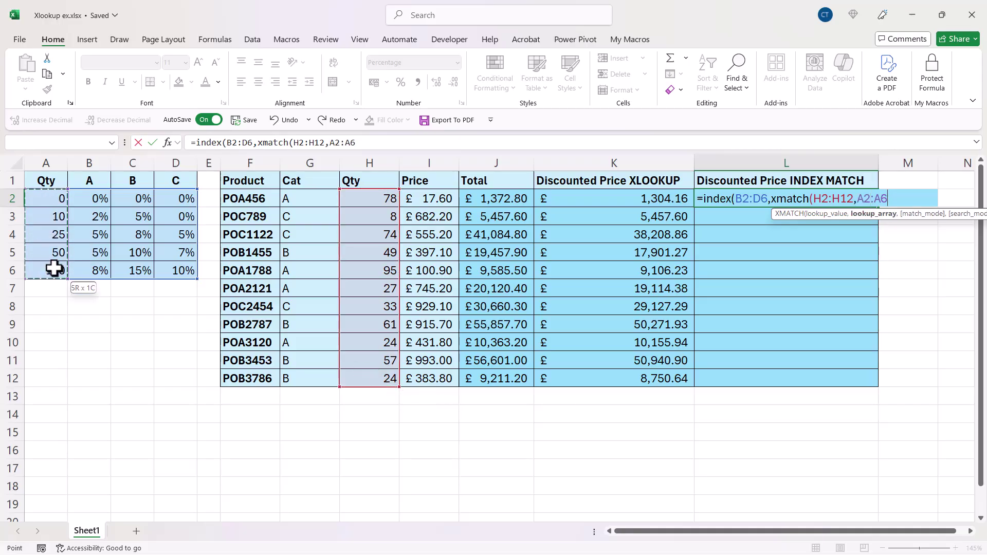
{"action": "type", "text": ","}
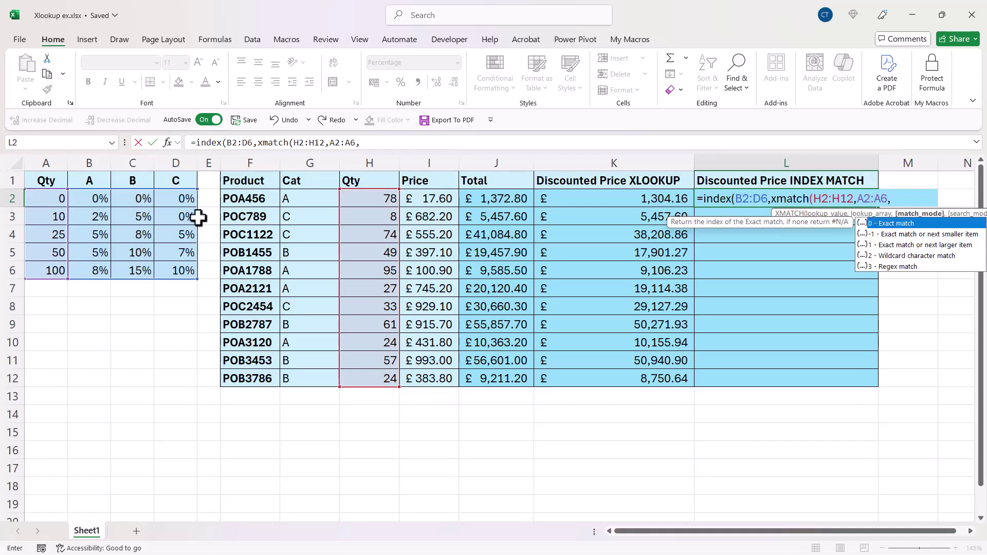
{"action": "double_click", "coordinate": [923, 235]}
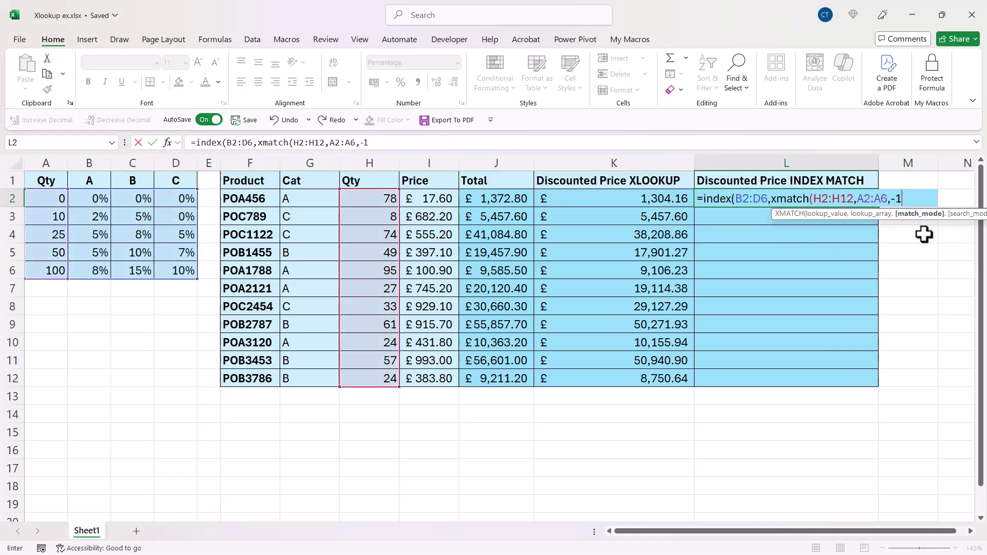
{"action": "type", "text": "),"}
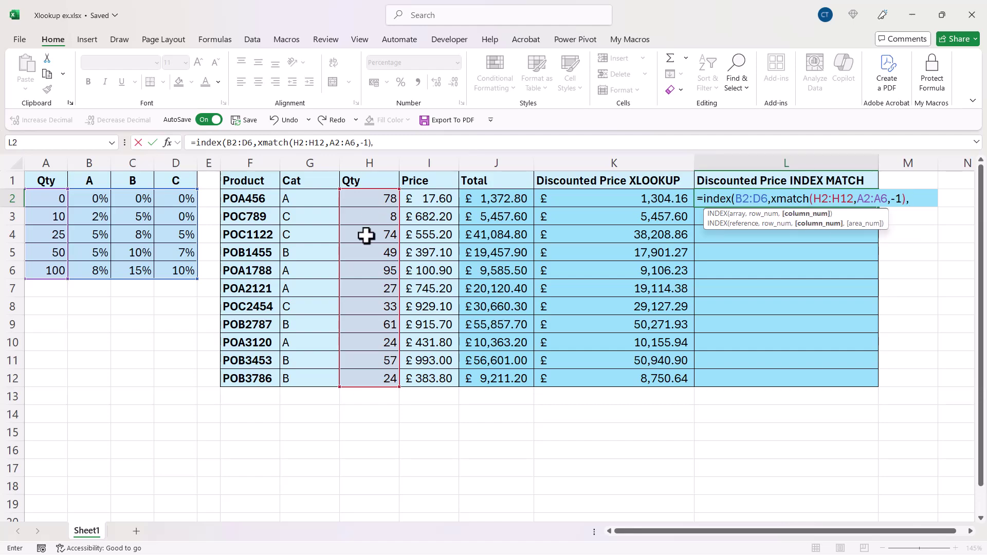
{"action": "type", "text": "xmatch"}
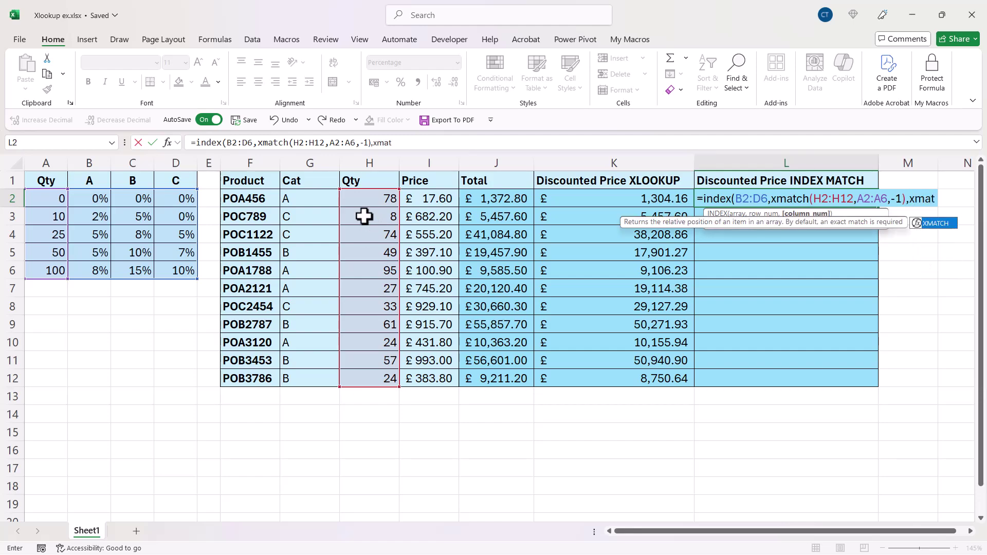
{"action": "type", "text": "("}
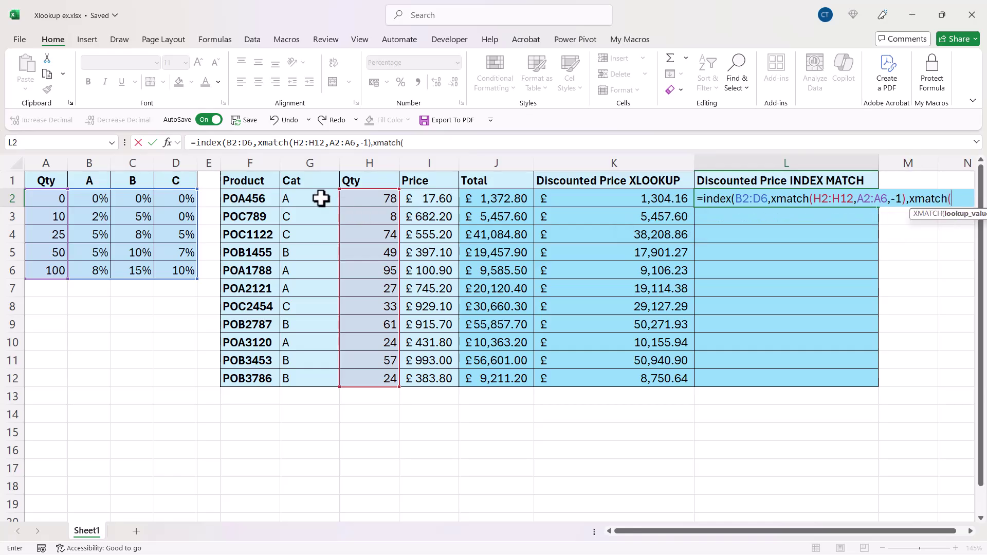
Complete L2 with XMATCH(G2:G12,B1:D1), spilling discount rates 0%–10% down L2:L12.
{"action": "left_click_drag", "start_coordinate": [321, 199], "coordinate": [310, 373]}
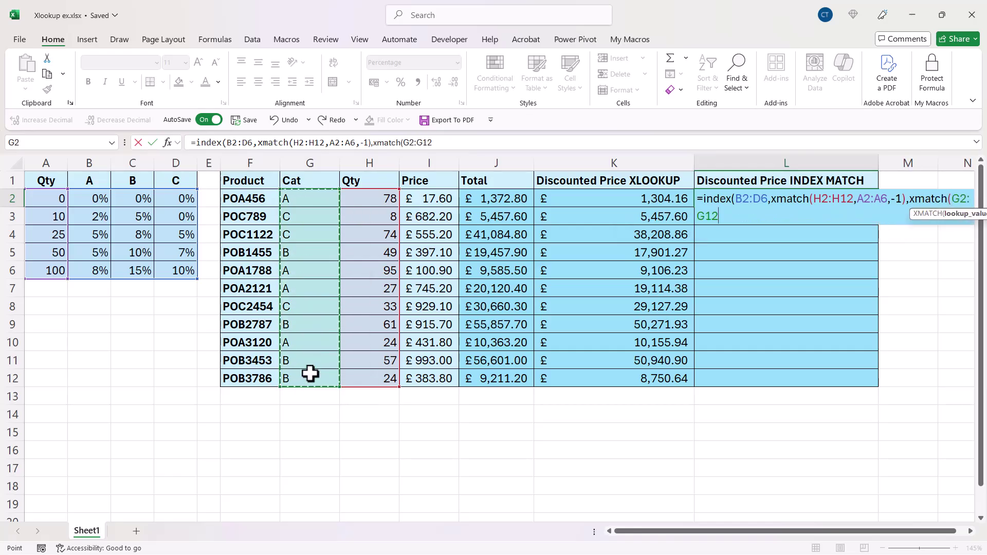
{"action": "type", "text": ","}
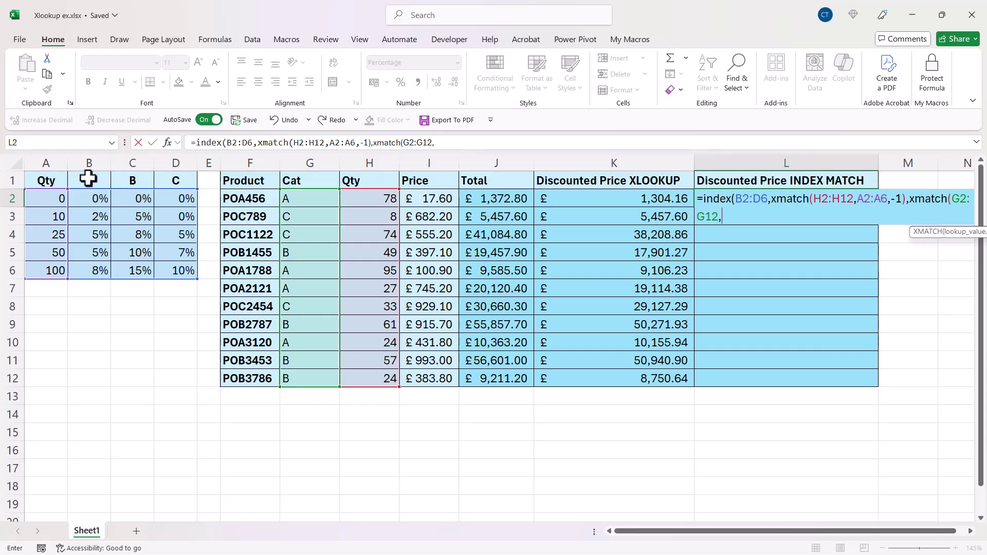
{"action": "left_click_drag", "start_coordinate": [85, 179], "coordinate": [171, 180]}
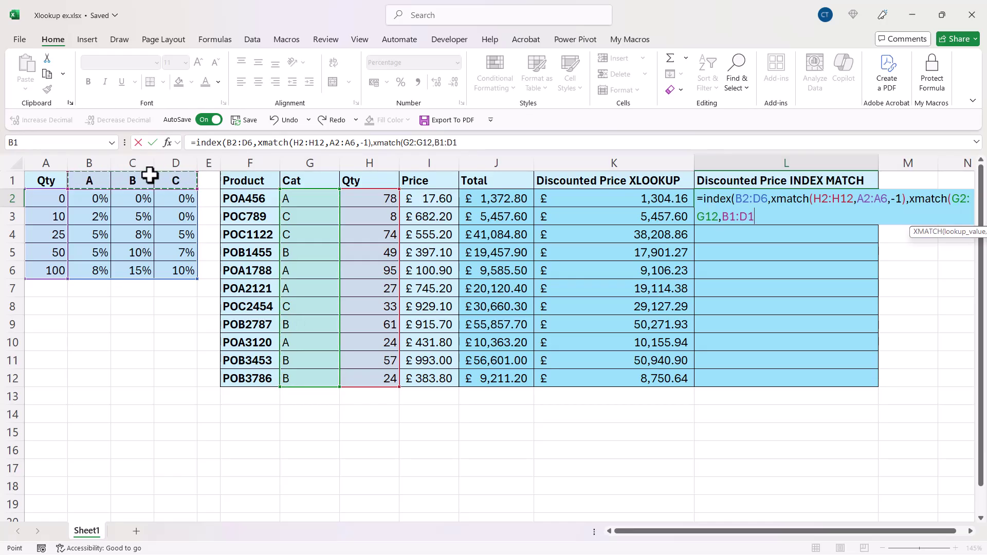
{"action": "type", "text": ")"}
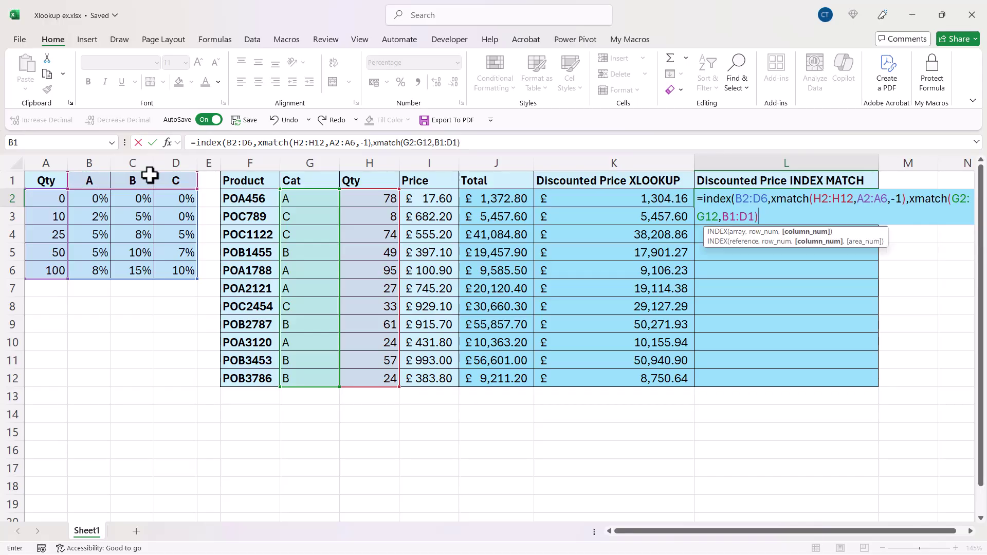
{"action": "type", "text": ")"}
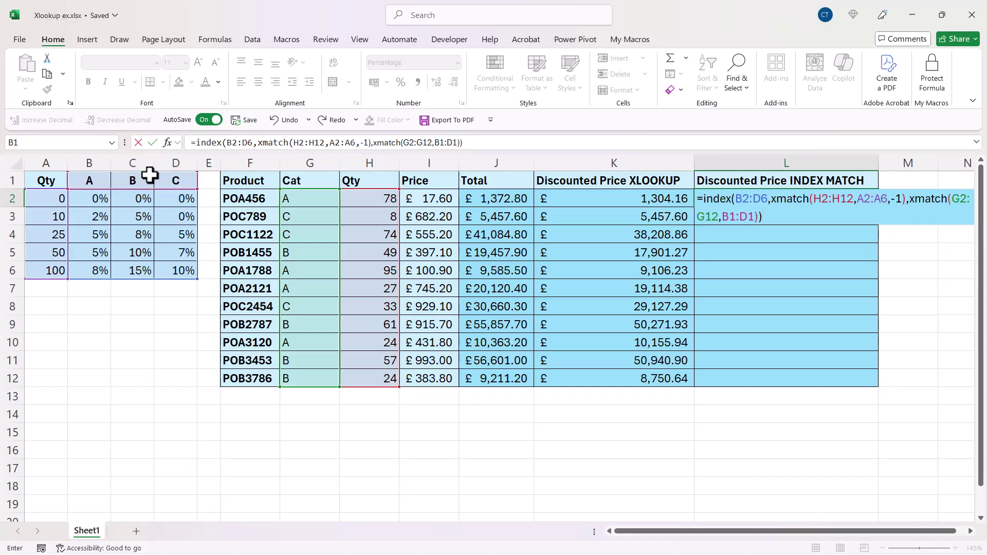
{"action": "key", "text": "Return"}
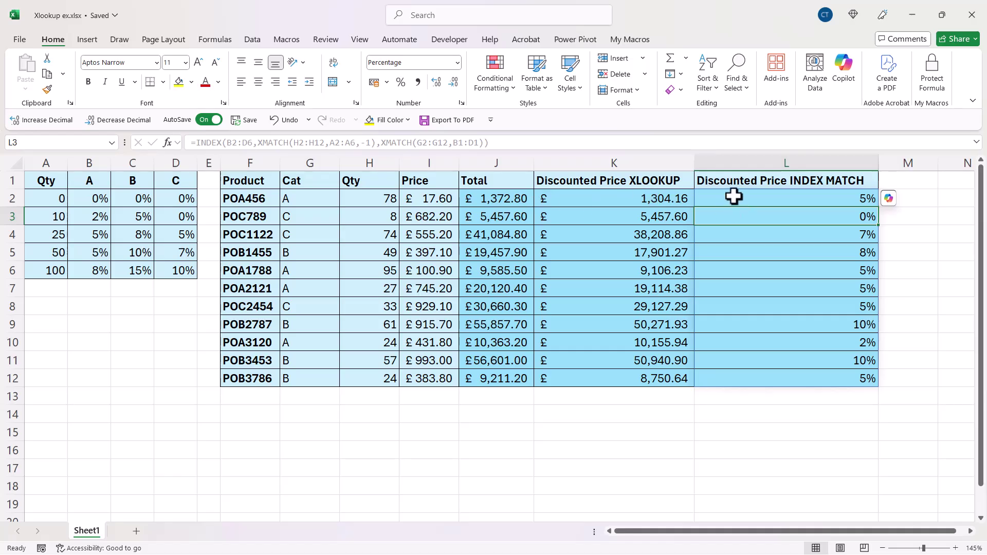
Insert J2:J12*(1- at the start of L2's INDEX formula to compute discounted totals.
{"action": "double_click", "coordinate": [733, 197]}
{"action": "key", "text": "Escape"}
{"action": "double_click", "coordinate": [716, 198]}
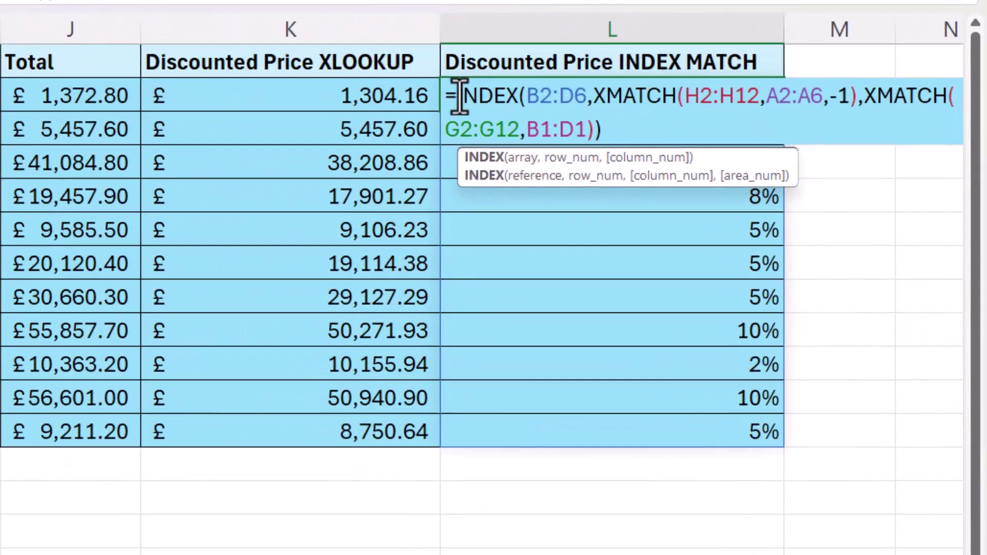
{"action": "left_click", "coordinate": [701, 199]}
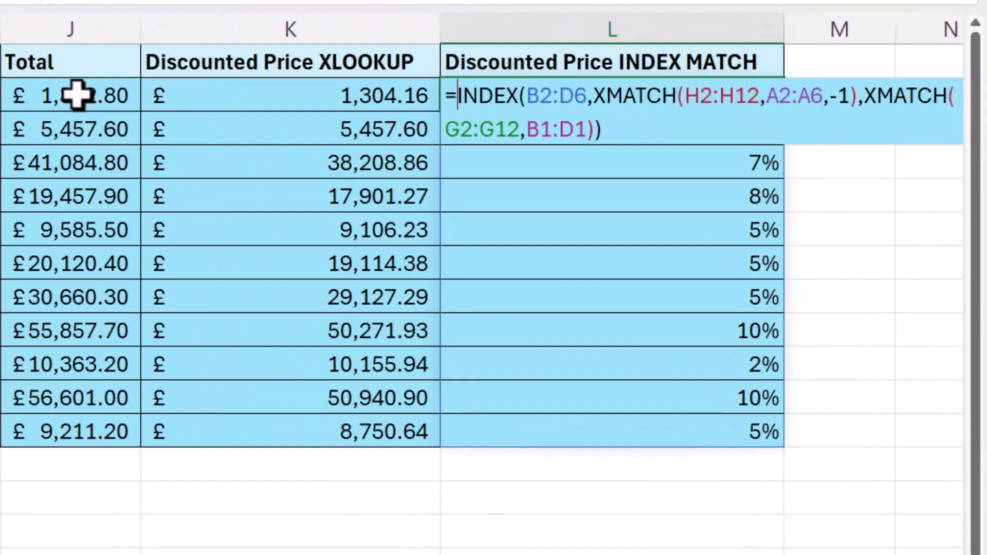
{"action": "left_click_drag", "start_coordinate": [76, 95], "coordinate": [62, 419]}
{"action": "type", "text": "*("}
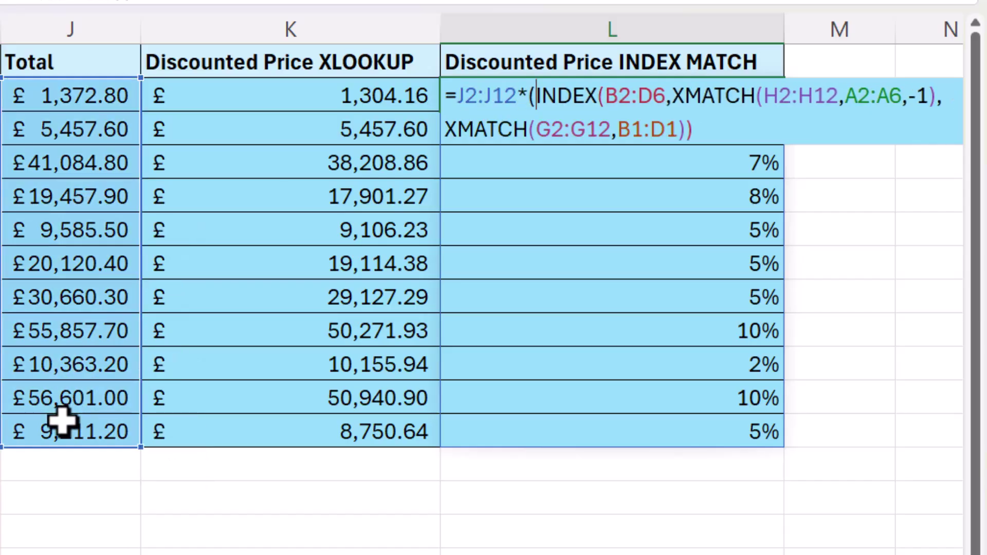
{"action": "type", "text": "1-"}
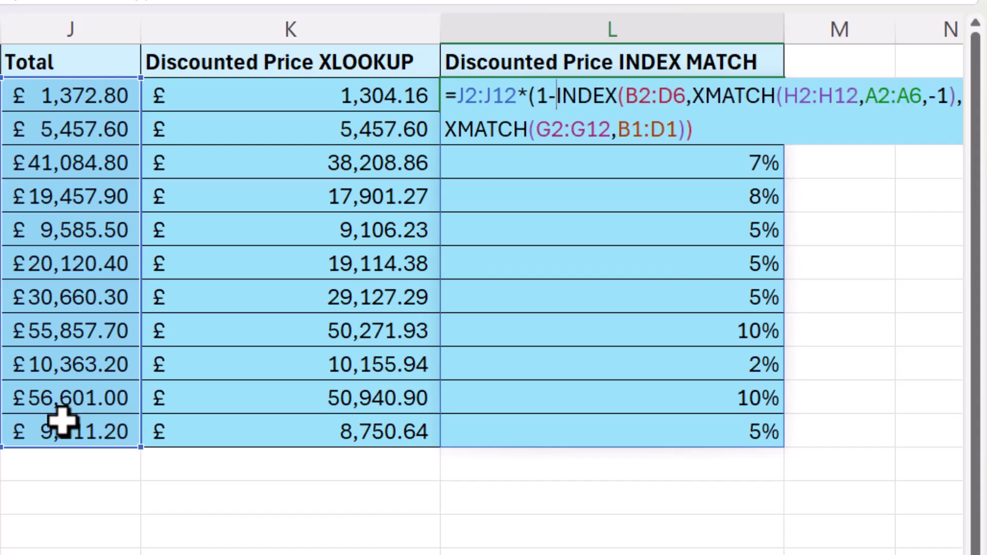
{"action": "left_click", "coordinate": [732, 121]}
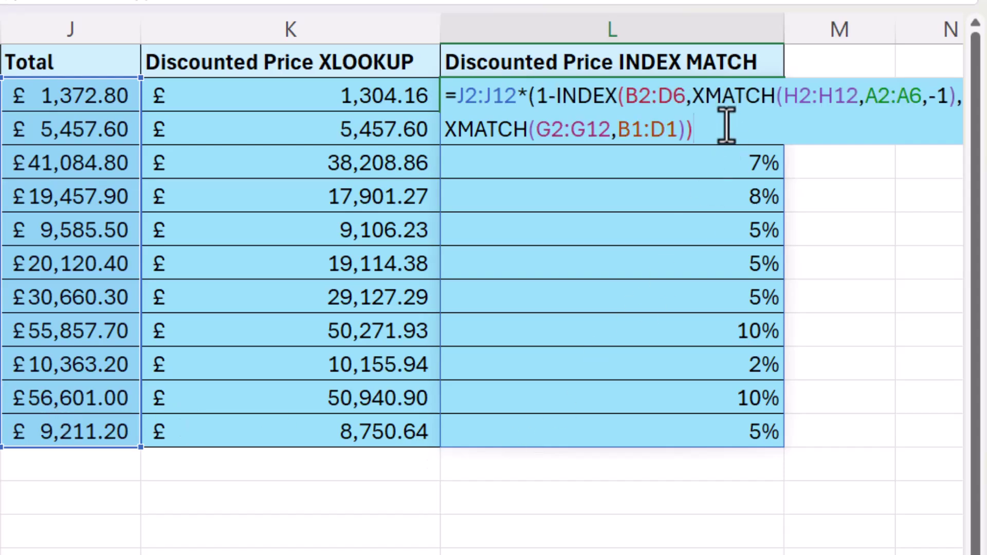